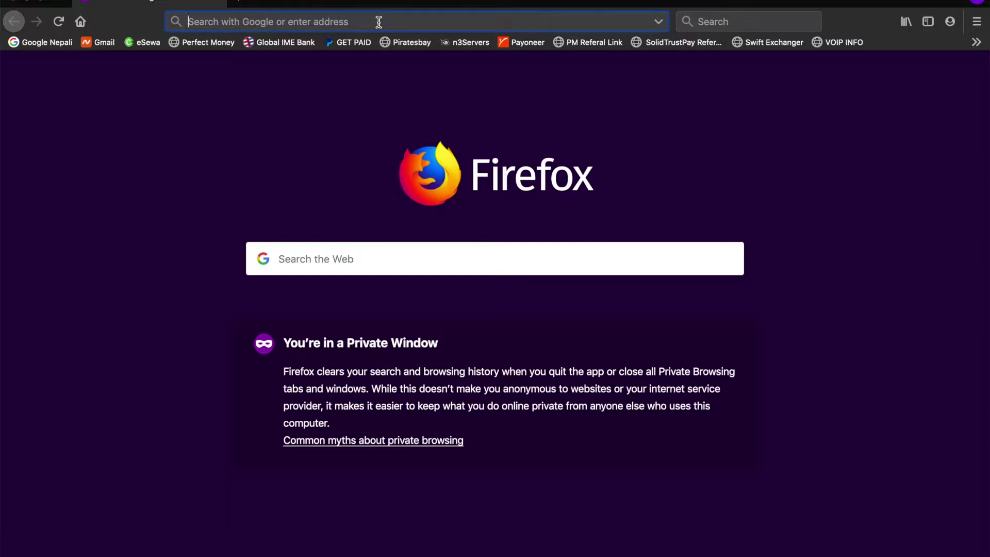
text(boost)
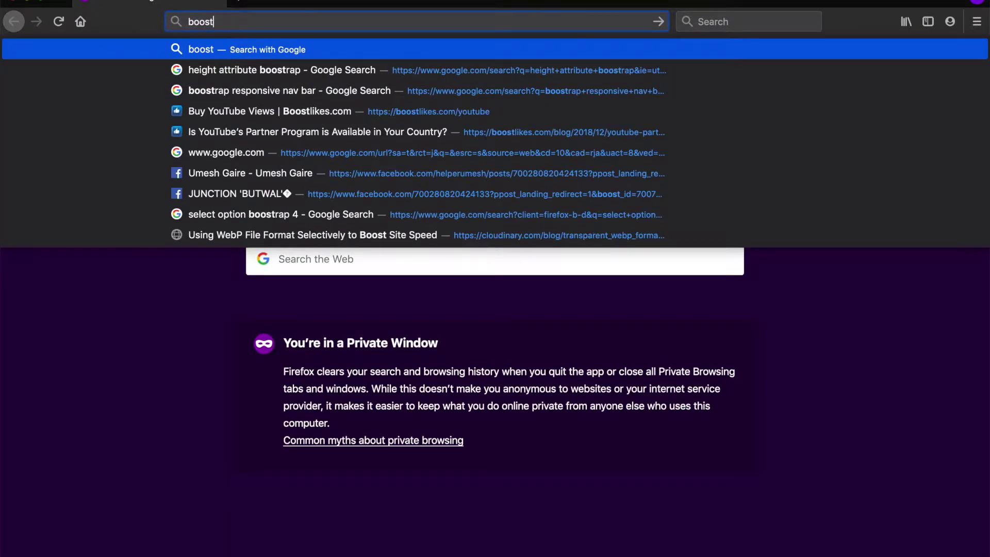
text(rap)
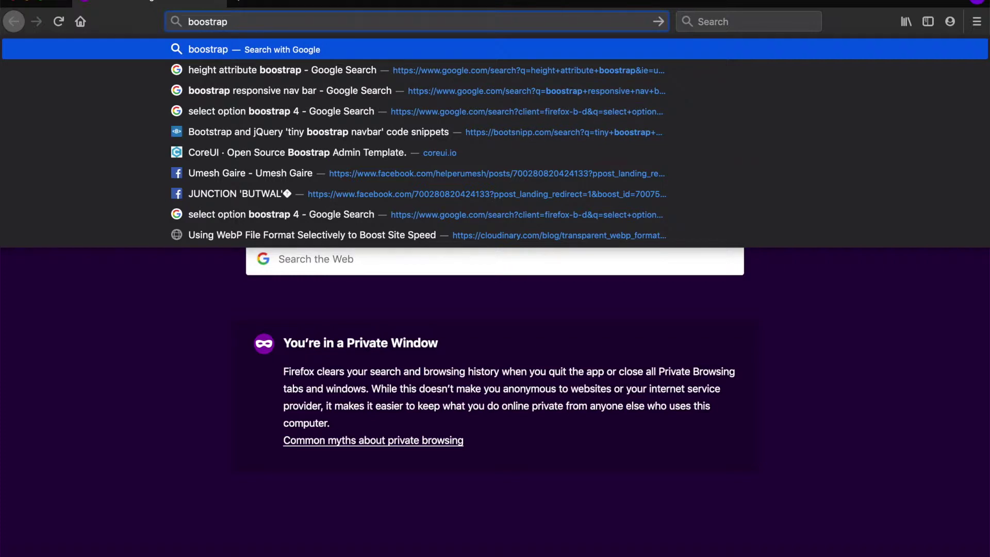
text( cdn)
Step: Search Google for 'boostrap cdn' and open the Bootstrap Introduction result
key(Return)
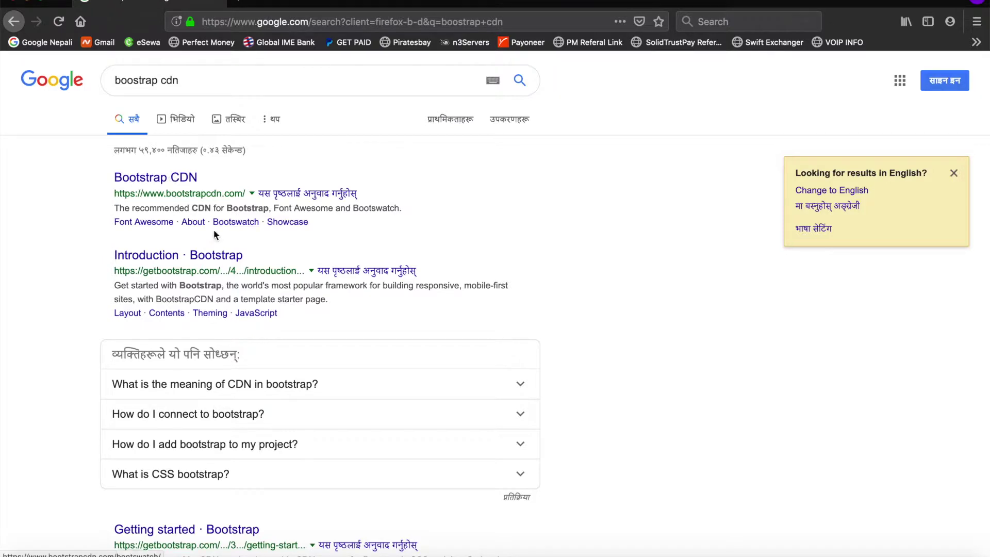
click(160, 261)
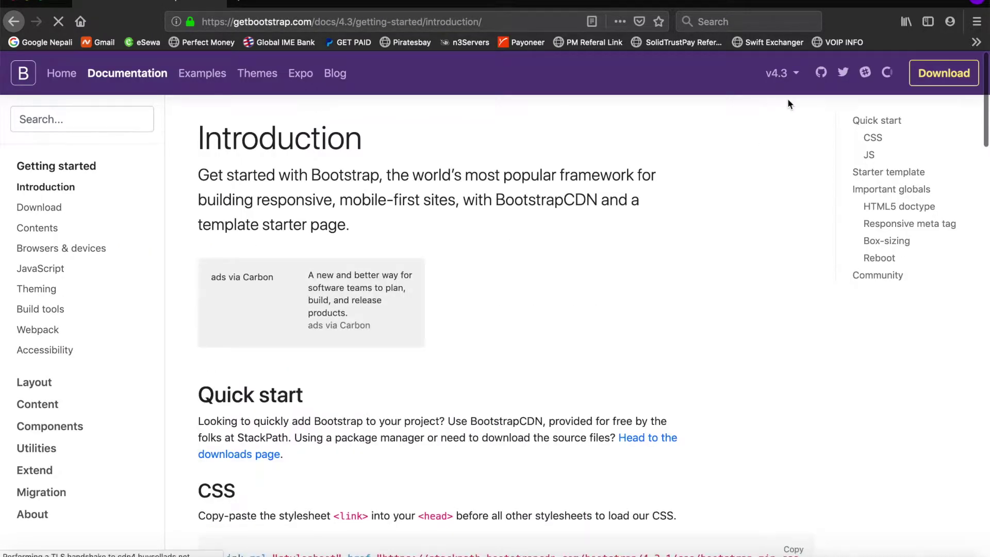
Step: Check the v4.3 version list and select the CDN stylesheet link line on the Introduction page
click(797, 73)
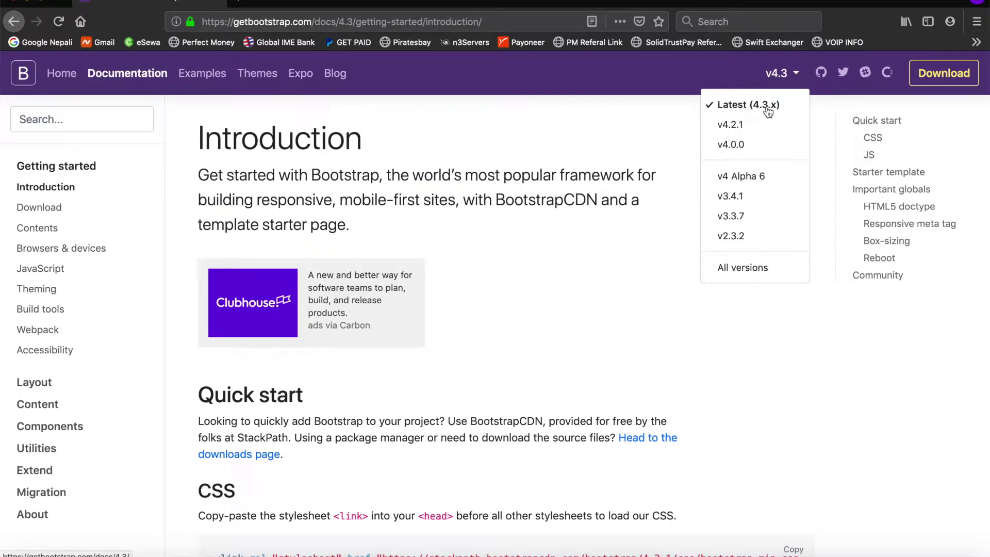
click(644, 219)
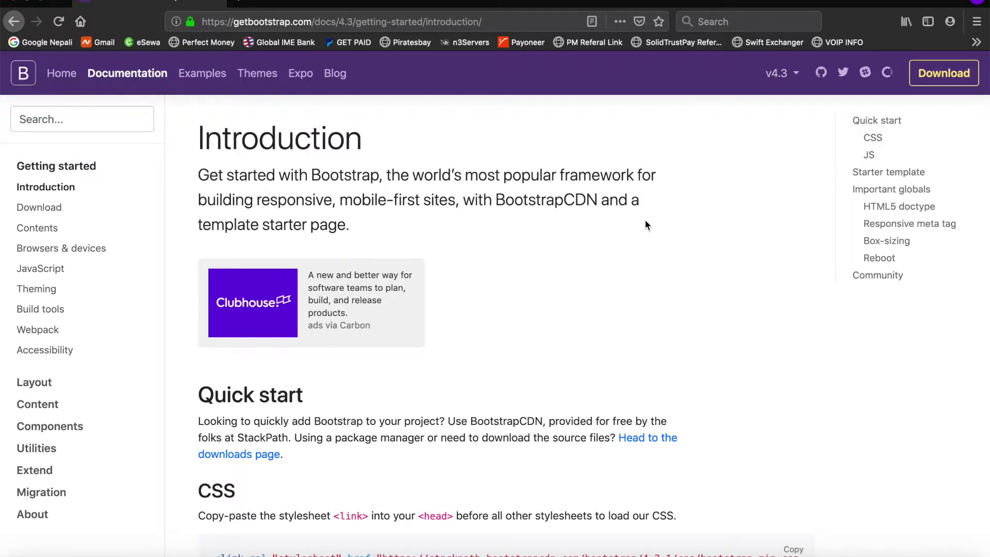
scroll(644, 219, down, 2)
scroll(644, 219, down, 3)
scroll(644, 219, down, 2)
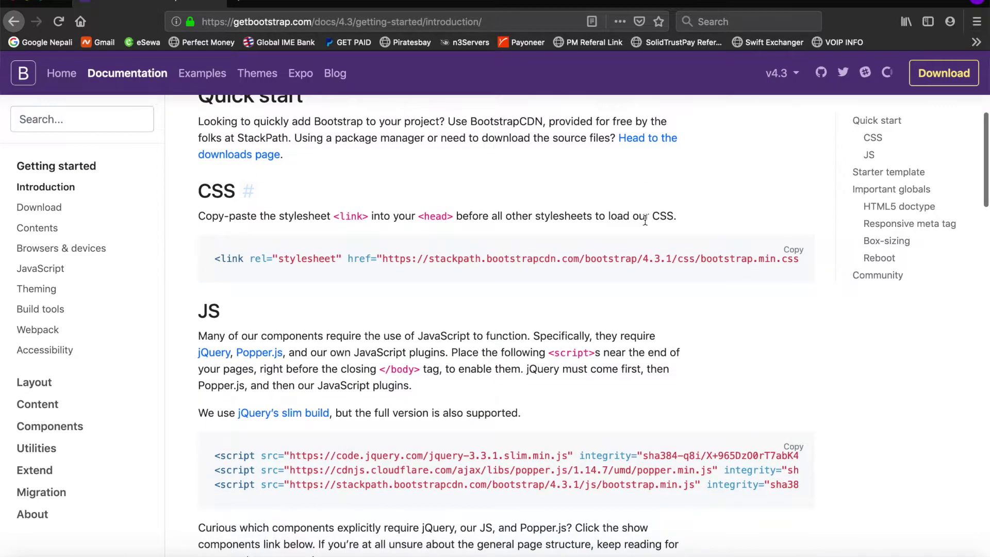
triple_click(236, 260)
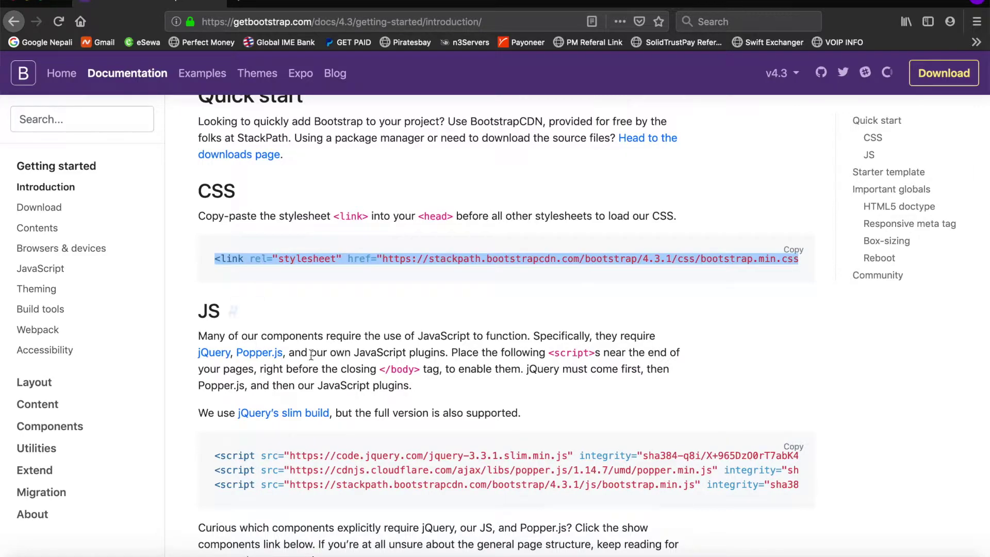
scroll(310, 354, down, 1)
scroll(310, 354, down, 1)
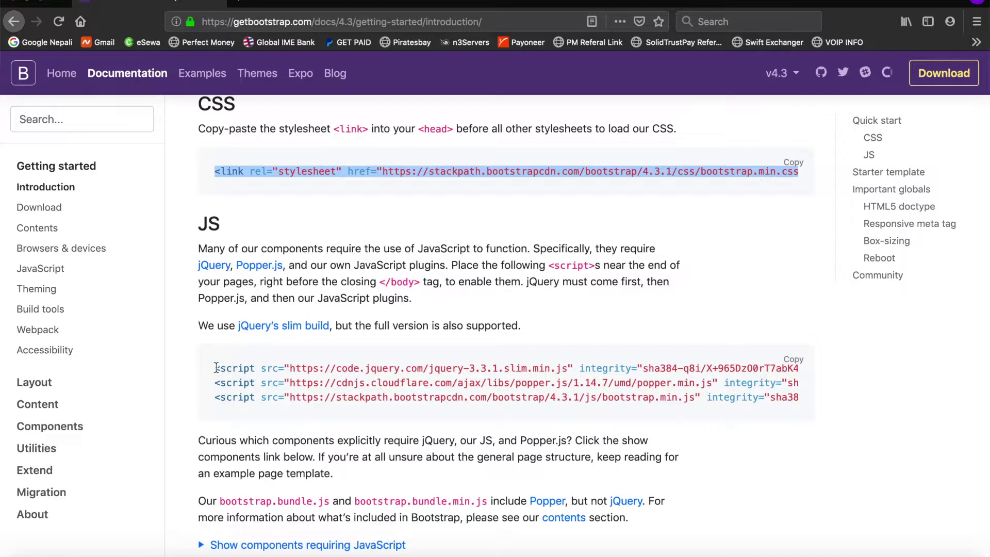
click(671, 245)
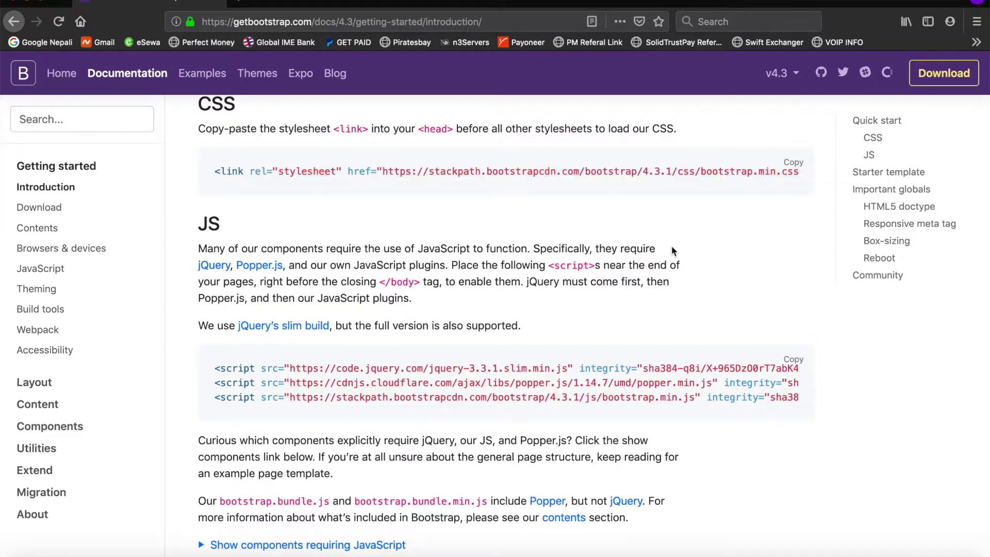
scroll(671, 245, up, 1)
scroll(672, 246, up, 5)
scroll(672, 245, up, 2)
scroll(769, 173, up, 1)
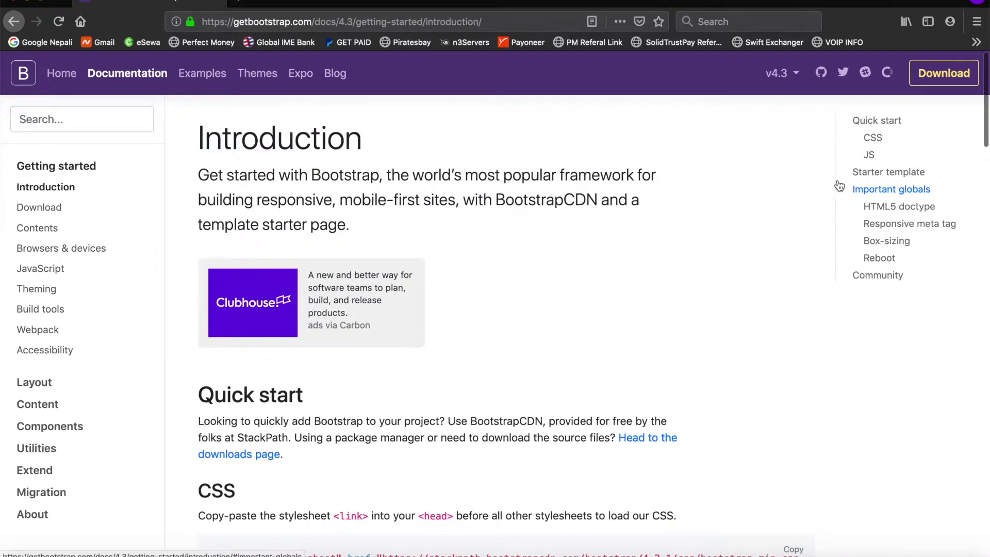
click(939, 73)
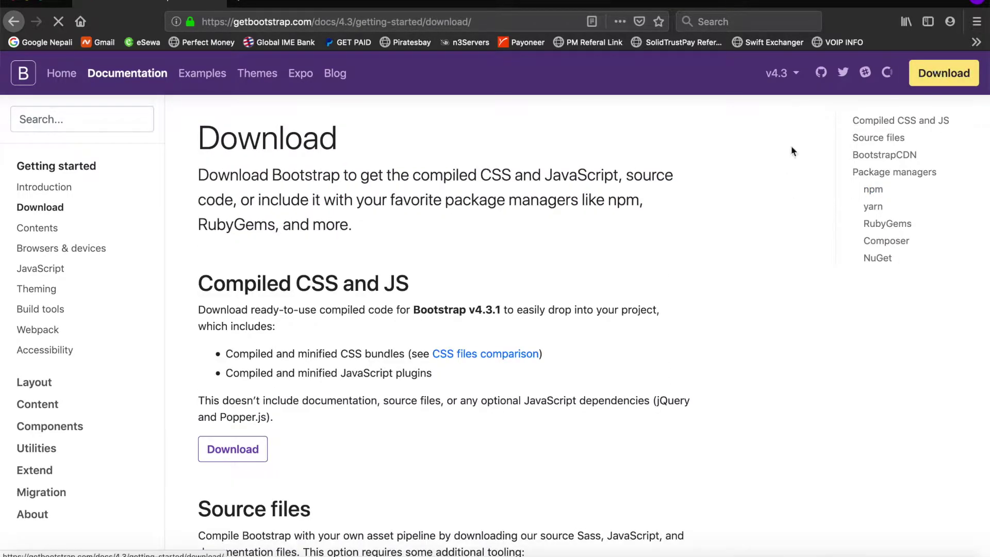
scroll(629, 280, down, 3)
scroll(629, 281, down, 2)
scroll(628, 281, down, 1)
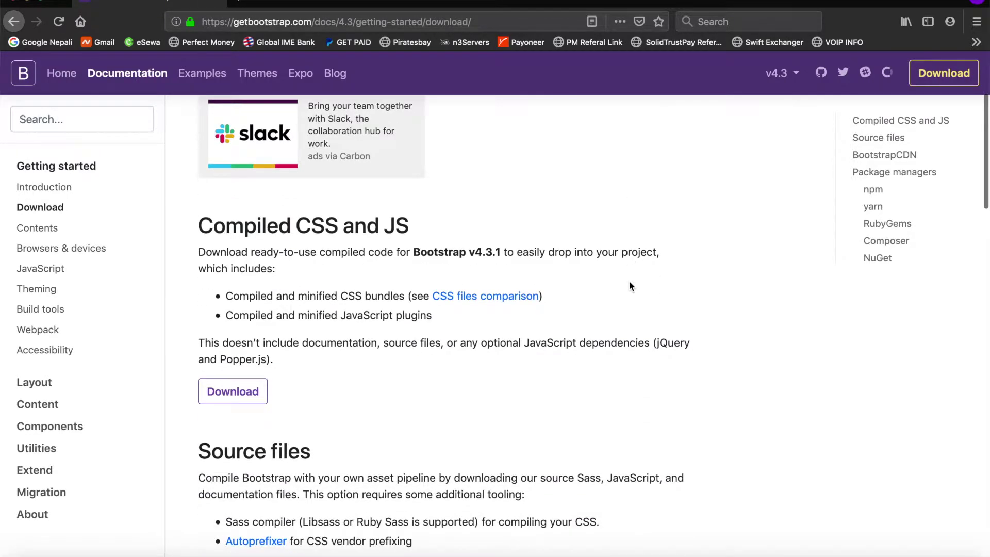
Step: Download the compiled CSS and JS package bootstrap-4.3.1-dist.zip and reveal it in Finder
drag(199, 228, 396, 225)
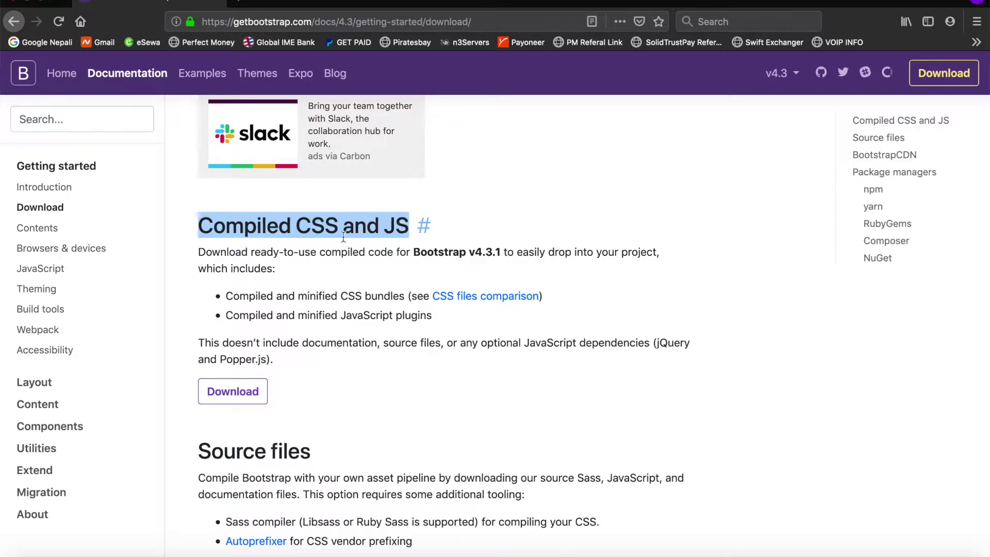
click(289, 253)
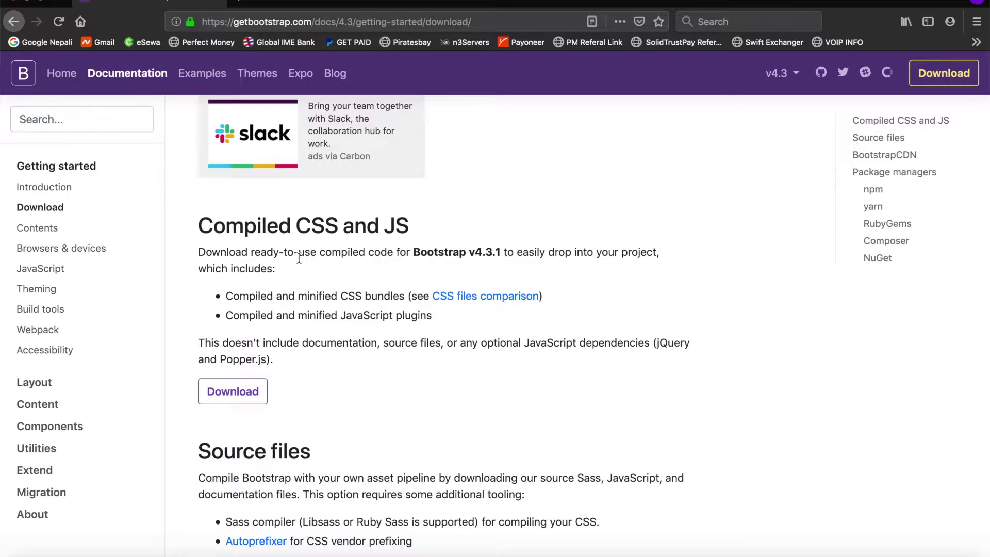
click(229, 395)
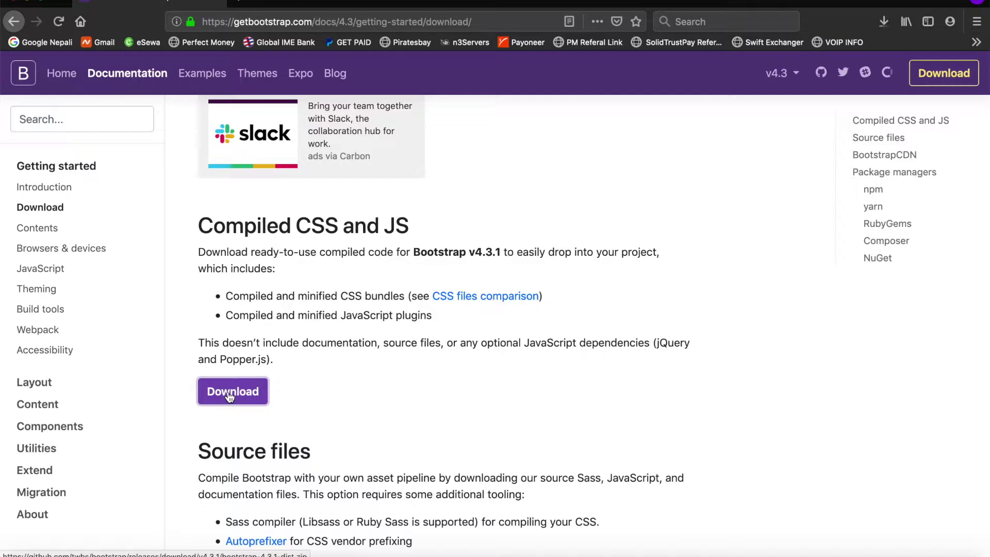
click(884, 22)
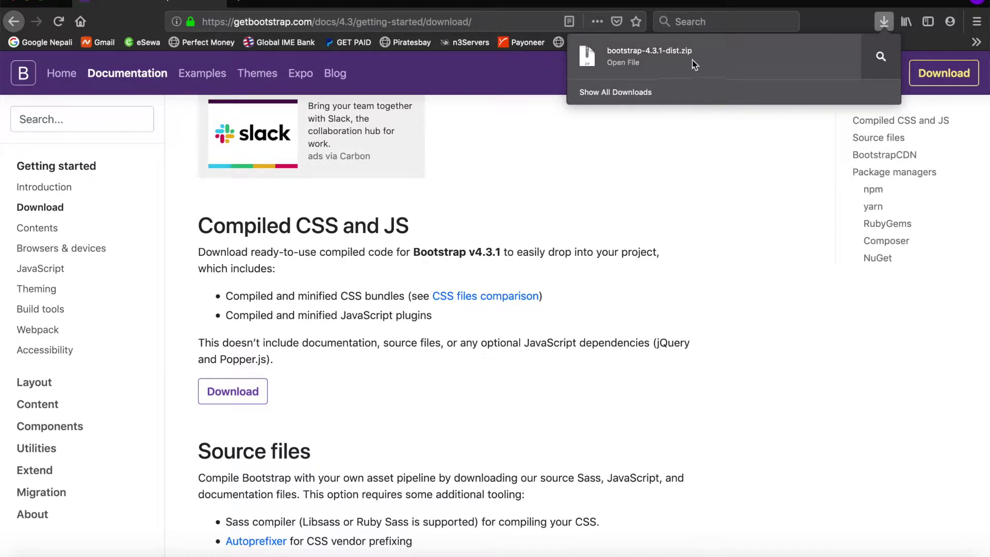
click(884, 57)
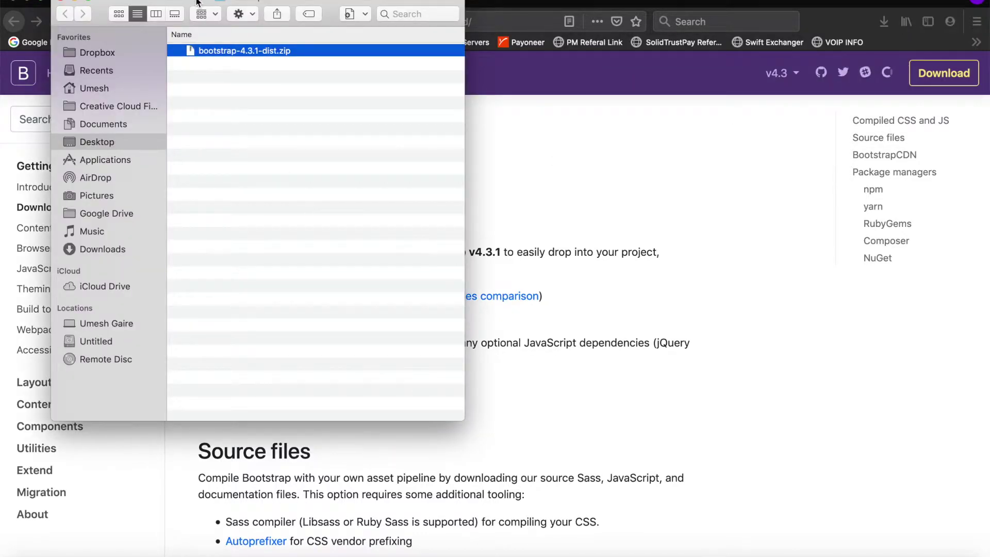
Step: Extract bootstrap-4.3.1-dist.zip and select the resulting folder
drag(199, 6, 222, 75)
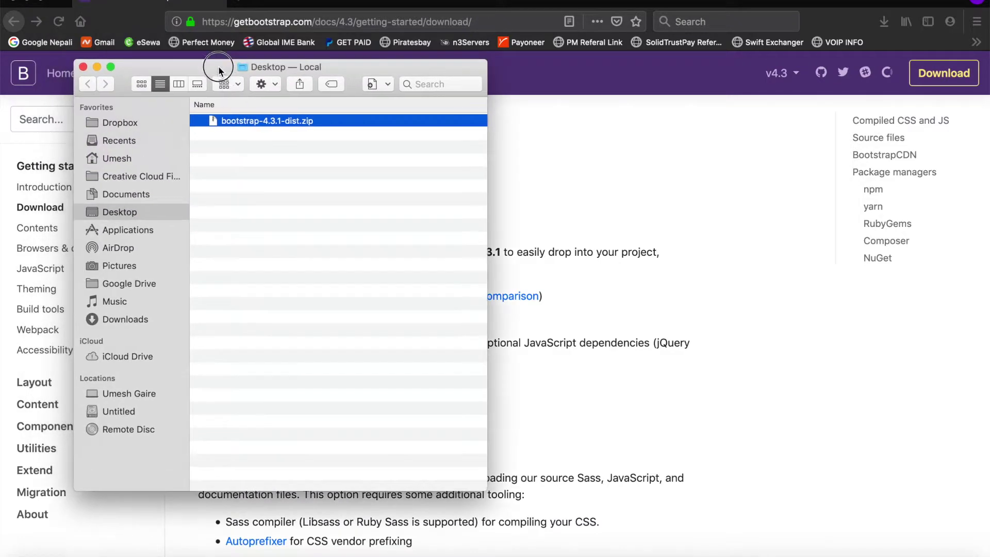
double_click(241, 122)
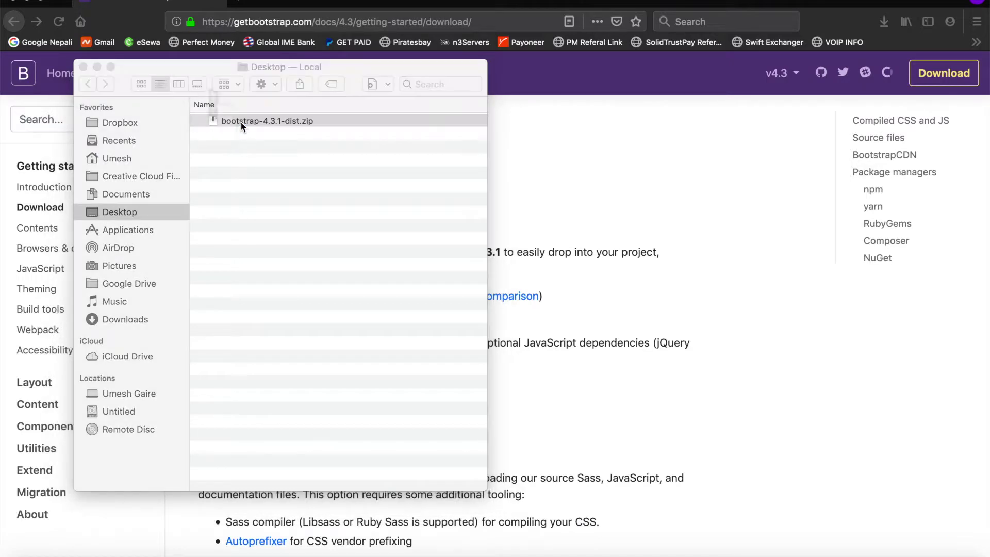
click(240, 137)
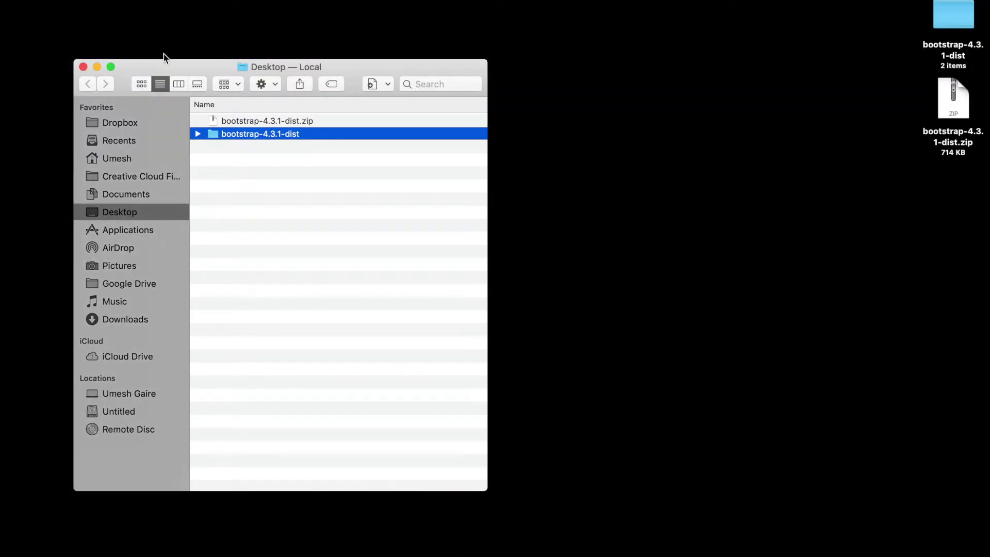
drag(223, 72, 380, 29)
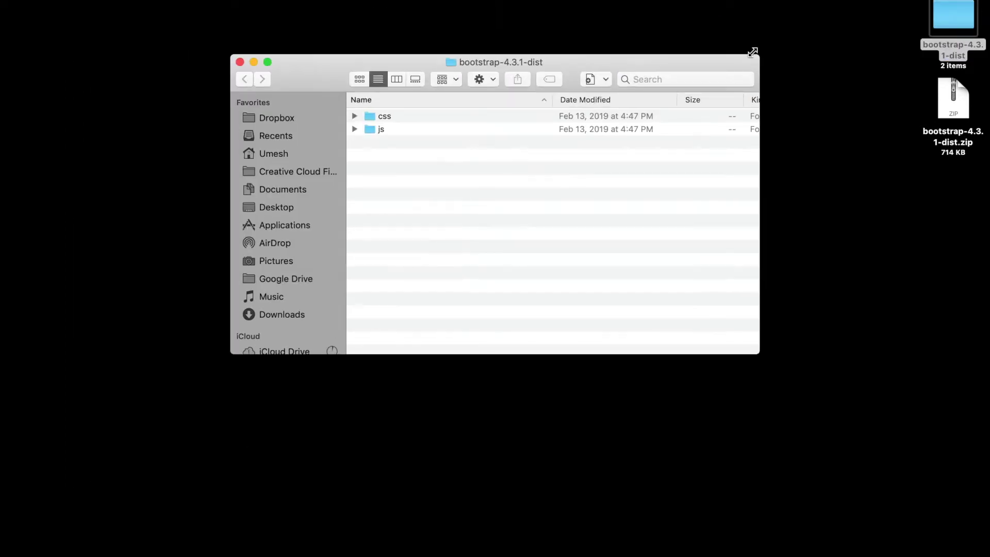
Step: Open the css folder and open bootstrap.css in a text editor
click(371, 118)
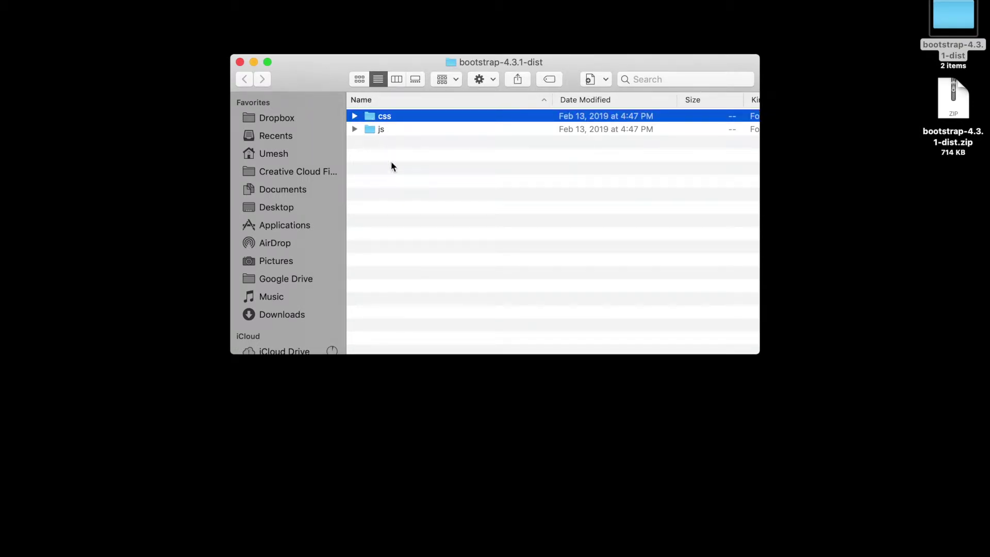
double_click(372, 118)
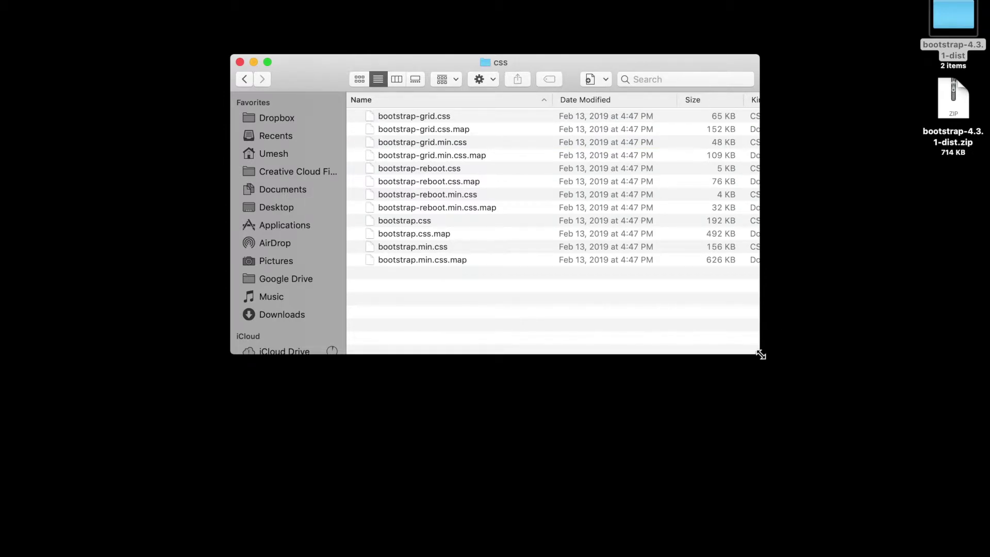
drag(760, 354, 880, 366)
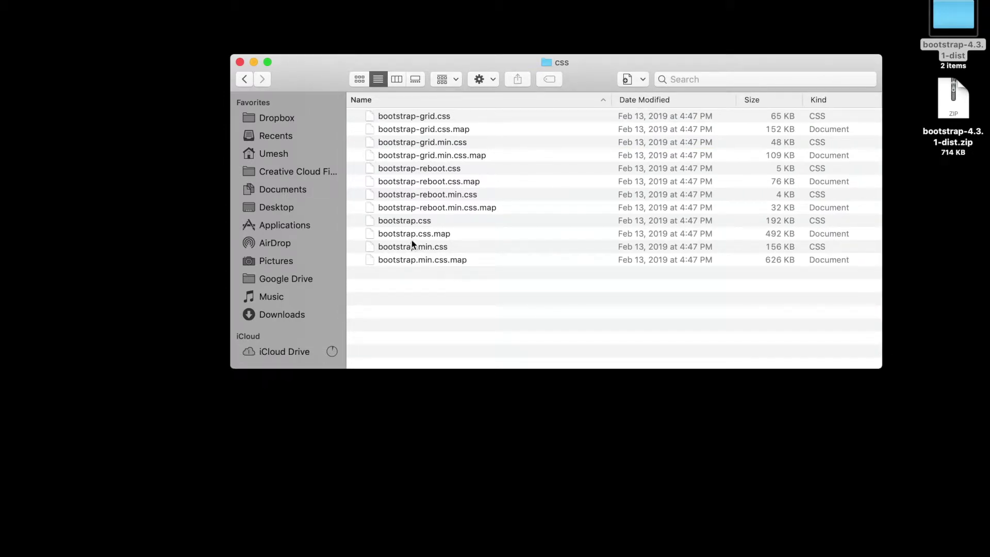
click(406, 223)
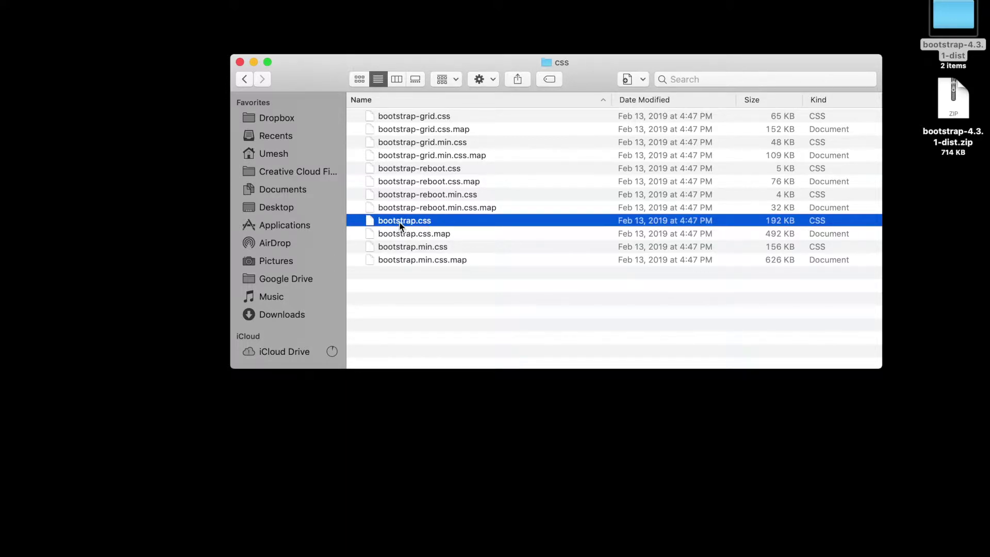
double_click(401, 223)
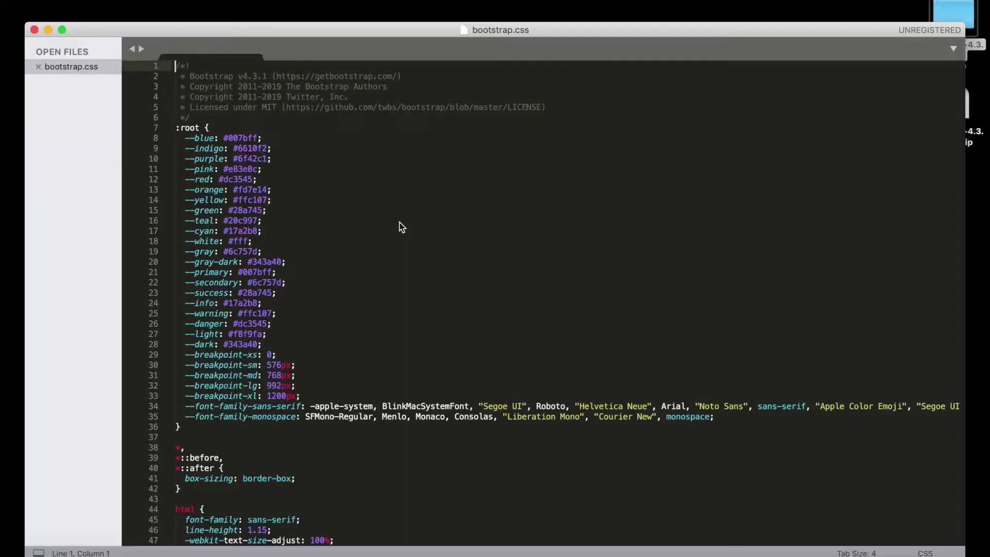
scroll(260, 300, down, 10)
scroll(259, 300, down, 20)
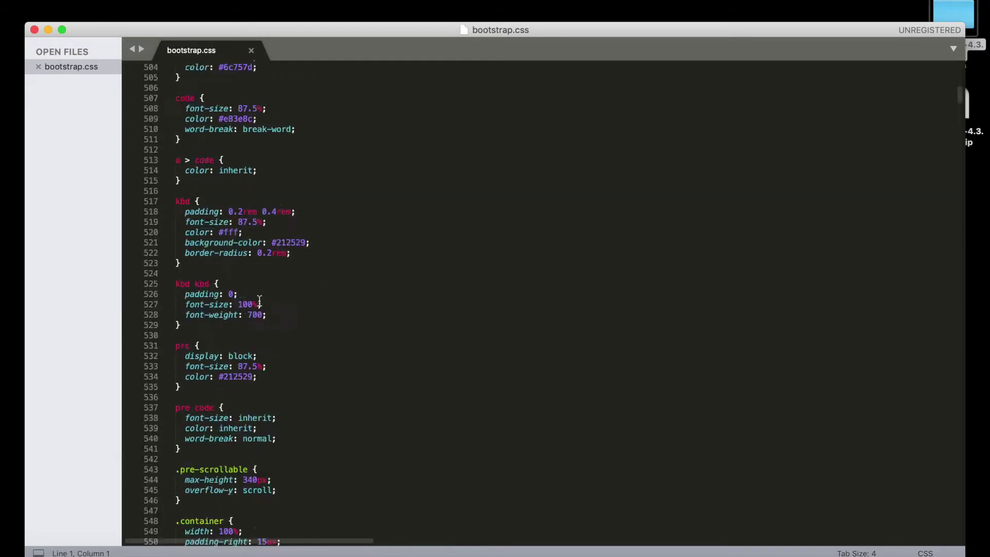
scroll(259, 300, down, 20)
scroll(259, 300, down, 20)
scroll(259, 300, down, 20)
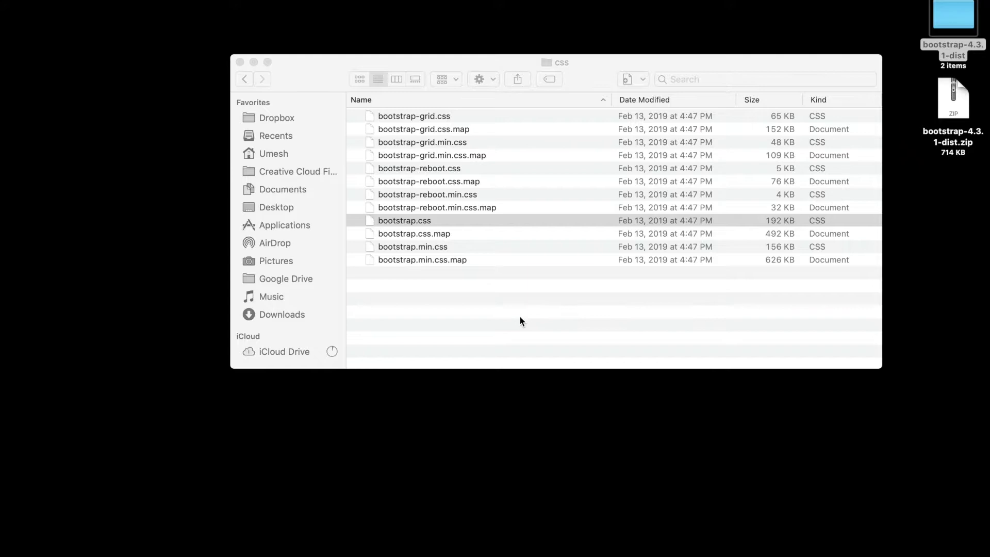
Step: Go back to bootstrap-4.3.1-dist, open the js folder and select bootstrap.js
click(519, 316)
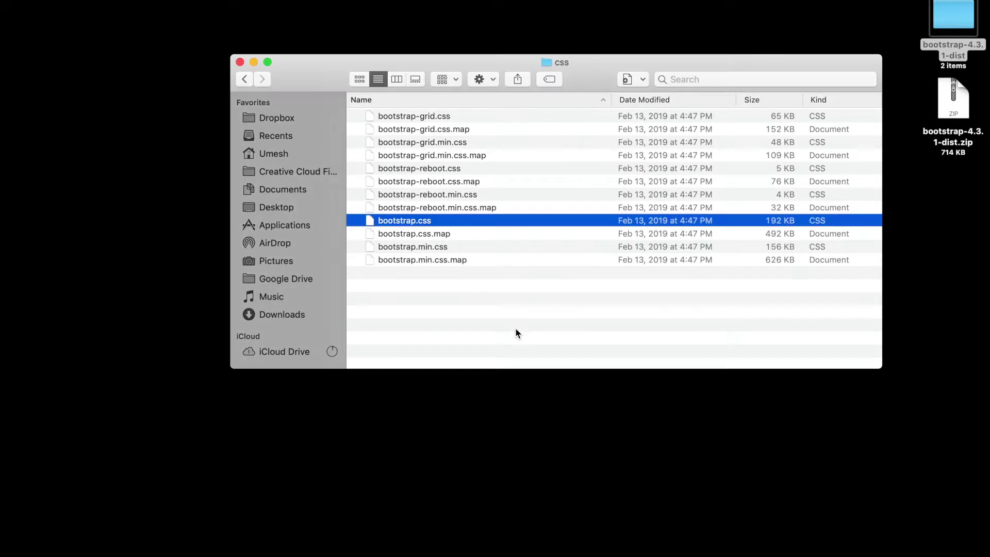
click(245, 80)
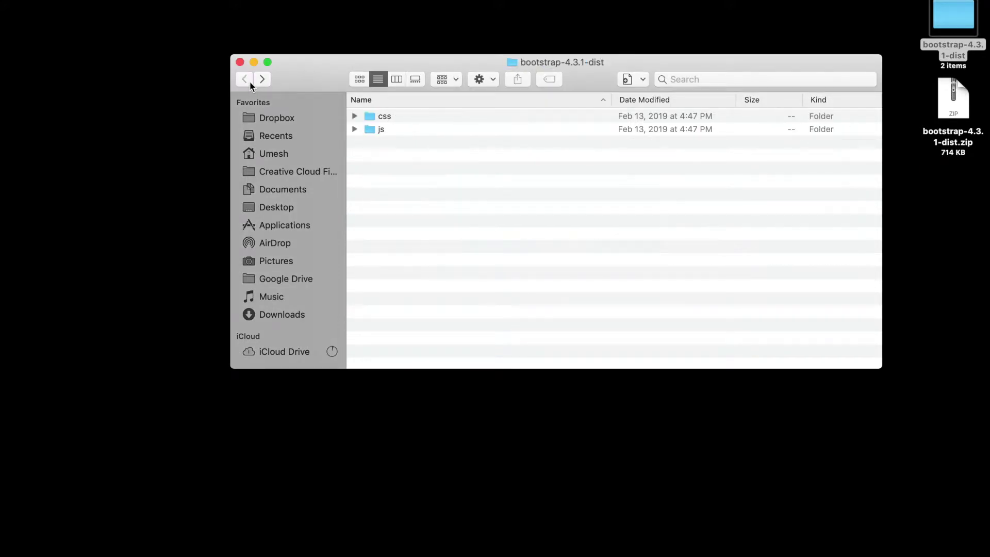
double_click(369, 131)
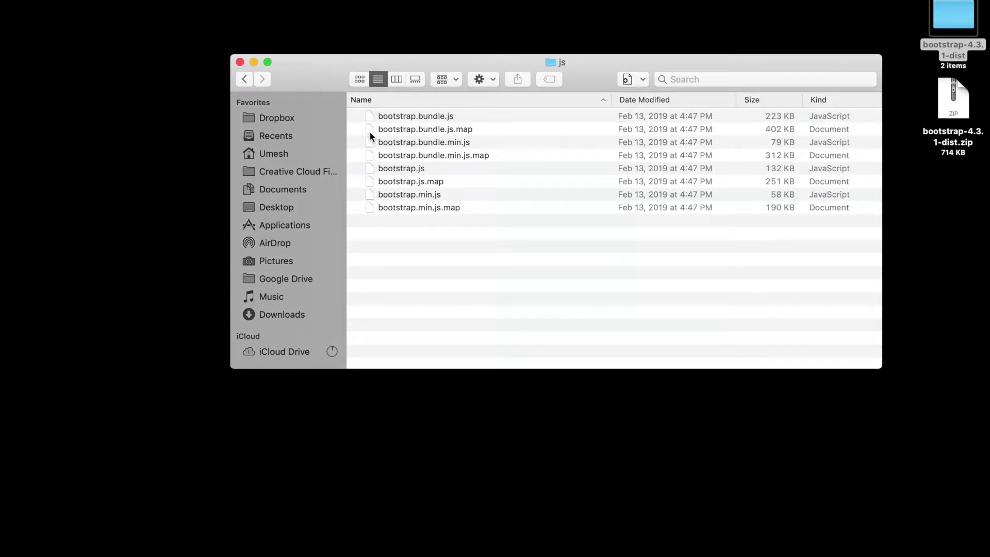
click(398, 168)
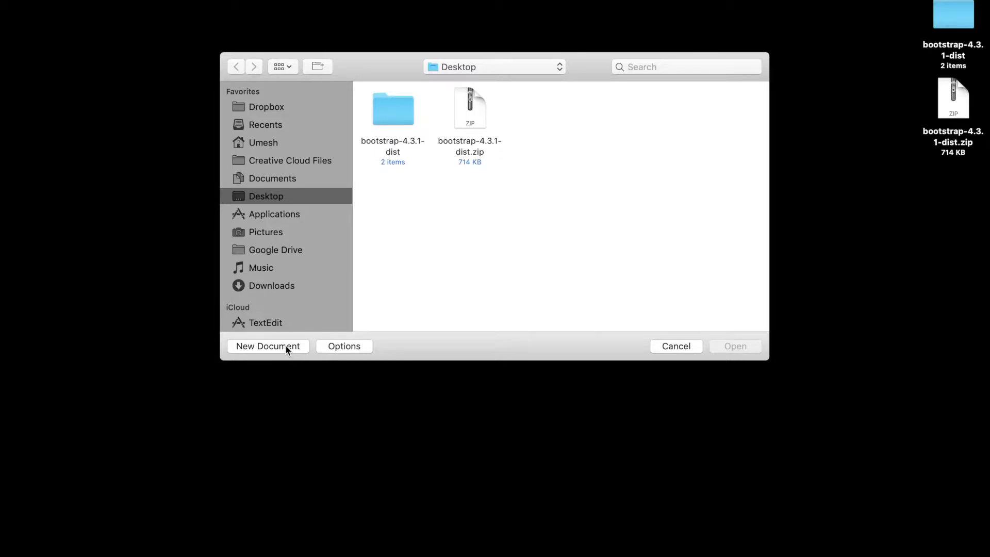
Step: Create a TextEdit document reading 'HTML FILE' and save it to the Desktop as Untitled.html
click(268, 345)
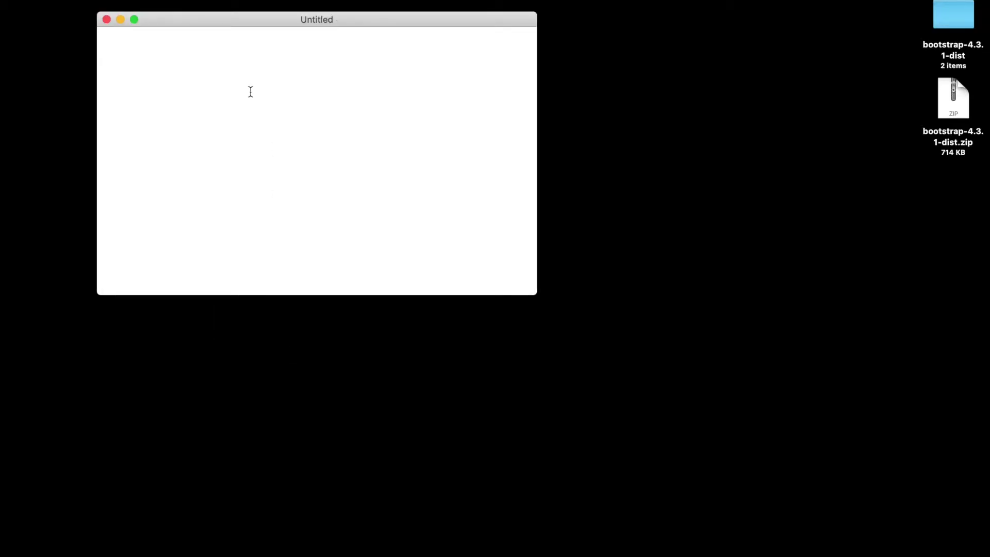
text(HTML )
text(FI)
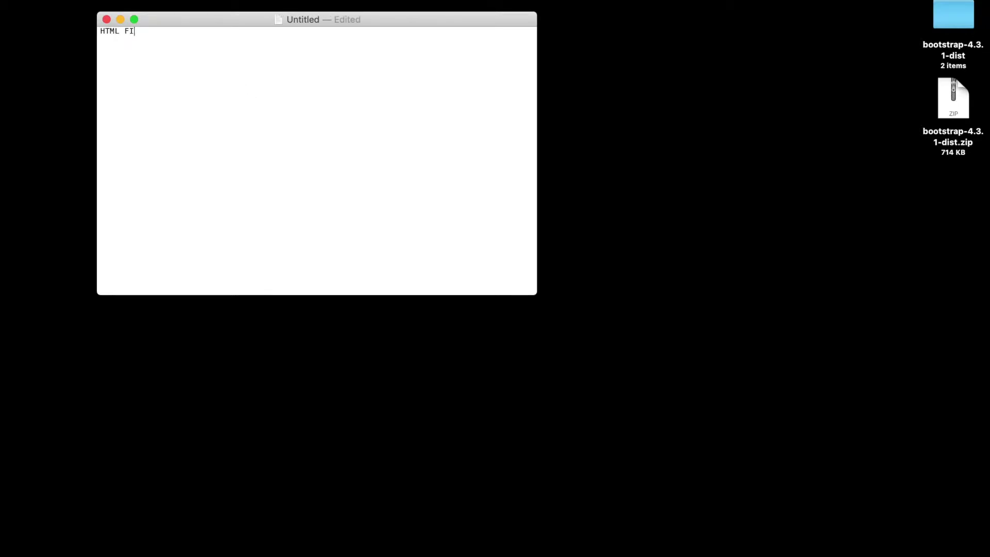
text(LE)
click(106, 20)
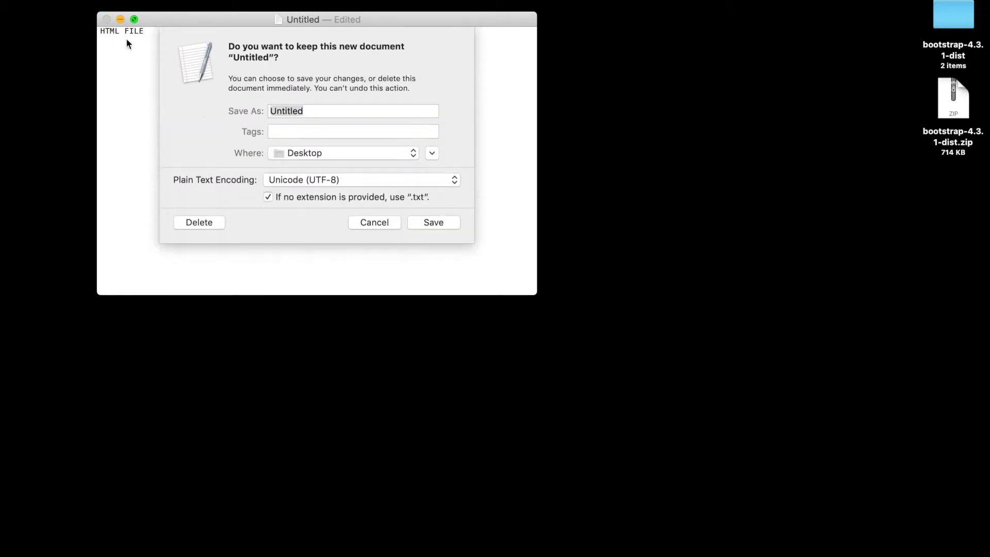
click(324, 111)
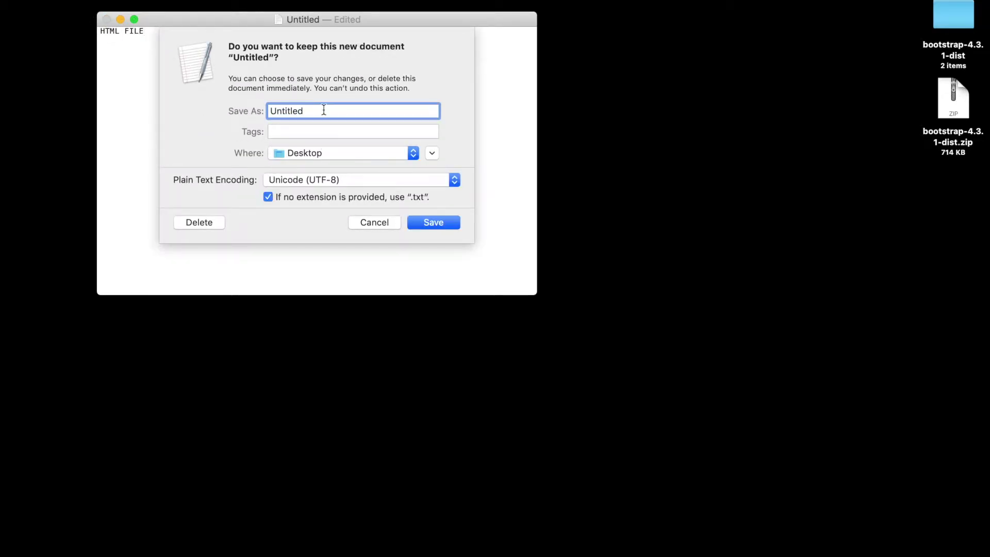
text(.html)
click(433, 223)
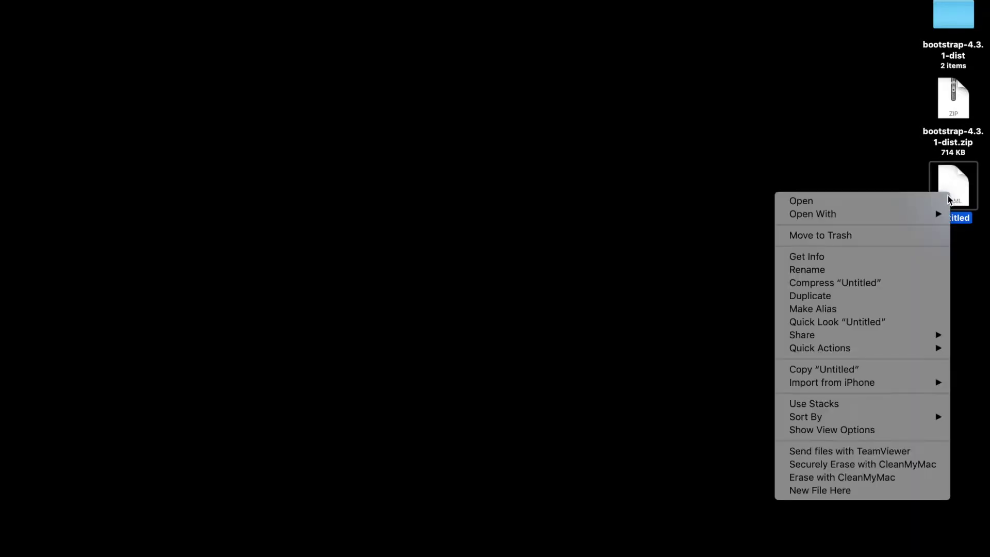
mouse_move(811, 213)
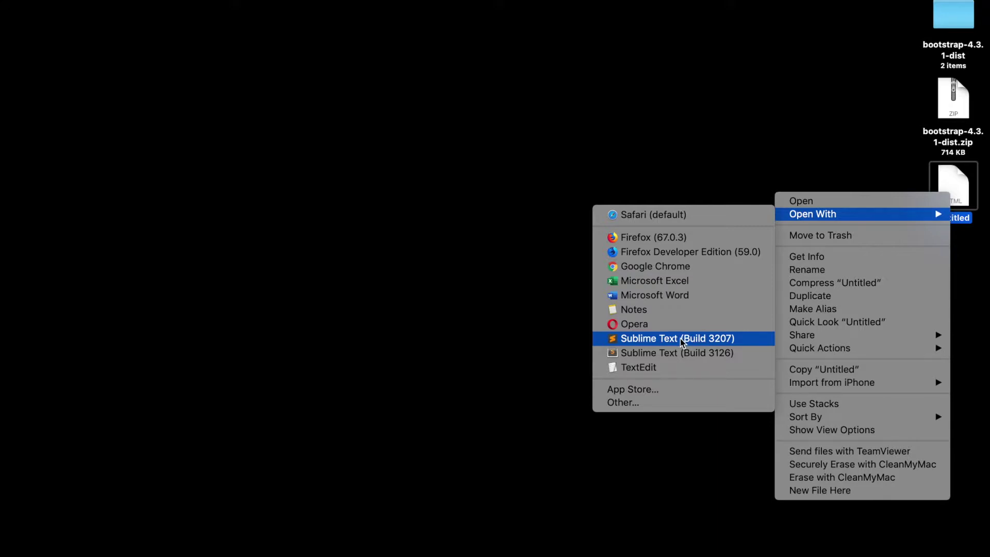
Step: Open Untitled.html in Sublime Text and delete the placeholder text
click(679, 338)
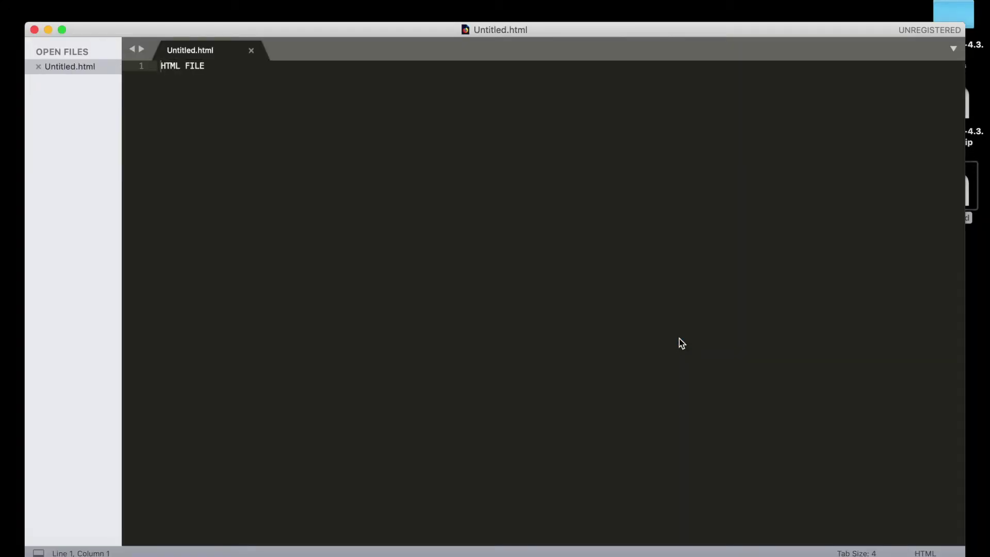
drag(361, 36, 351, 19)
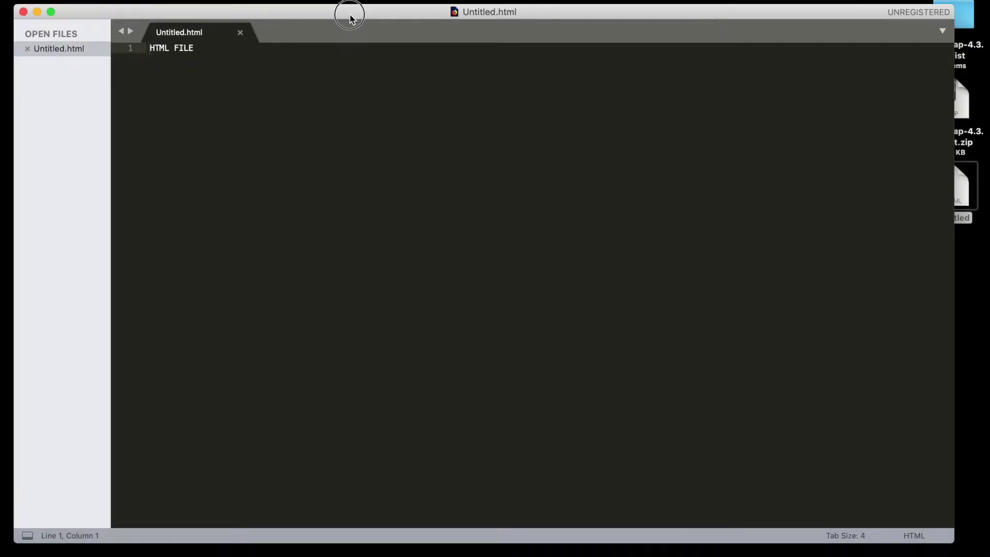
double_click(195, 48)
key(super+a)
key(BackSpace)
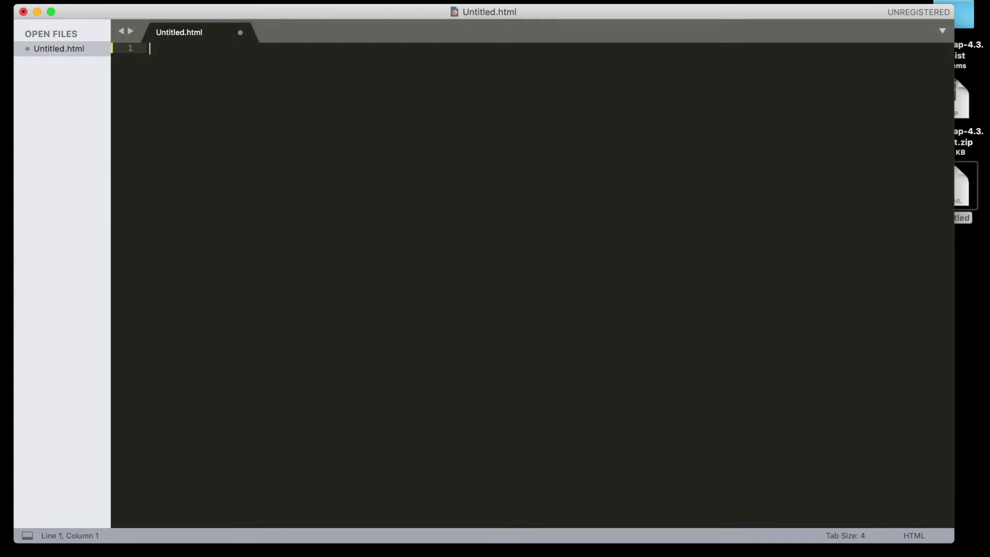
text(<htm)
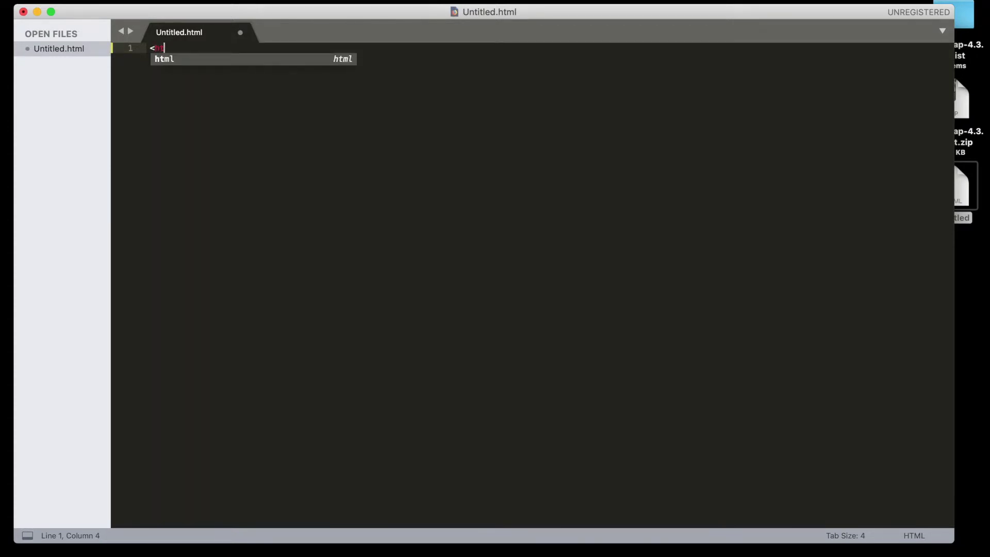
Step: Insert the HTML boilerplate titled 'Get Bootstrap offline' with a blank line below the title
key(Tab)
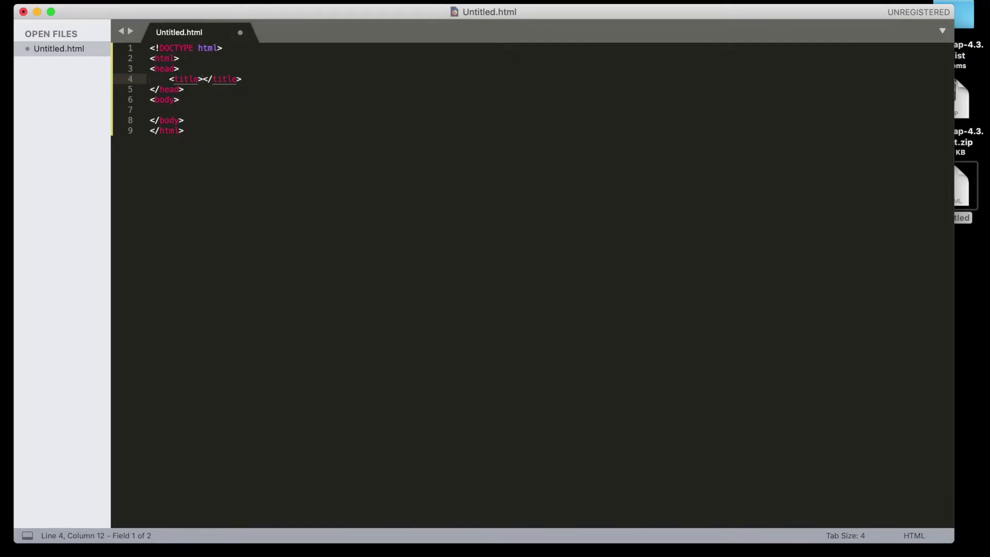
text(Ge)
text(t Boot)
text(strap)
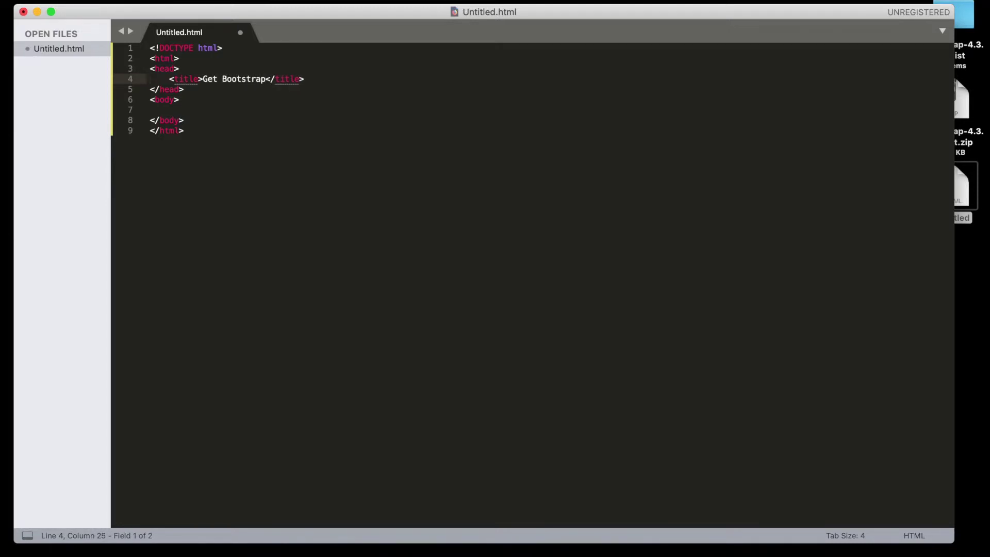
click(211, 57)
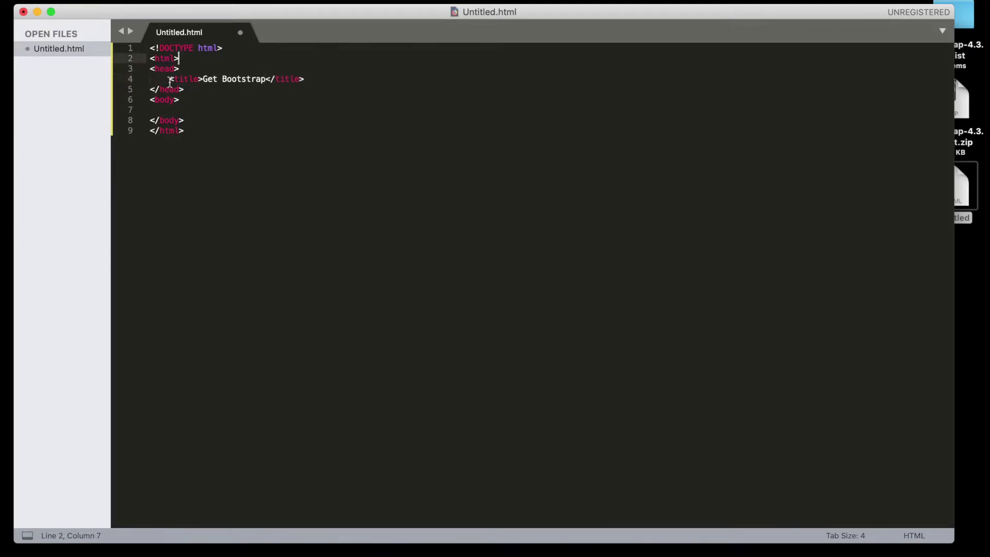
click(266, 79)
text(offl)
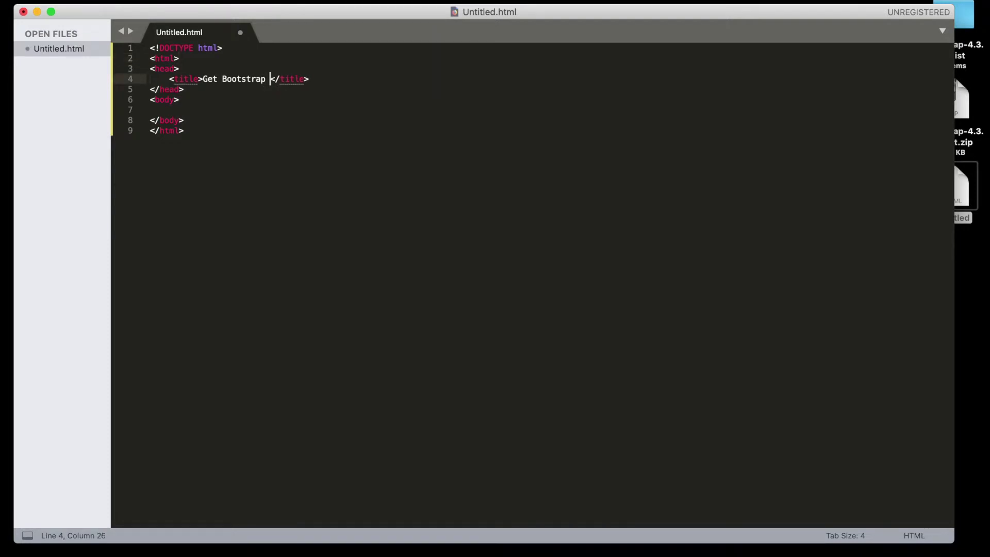
text(ine)
click(357, 78)
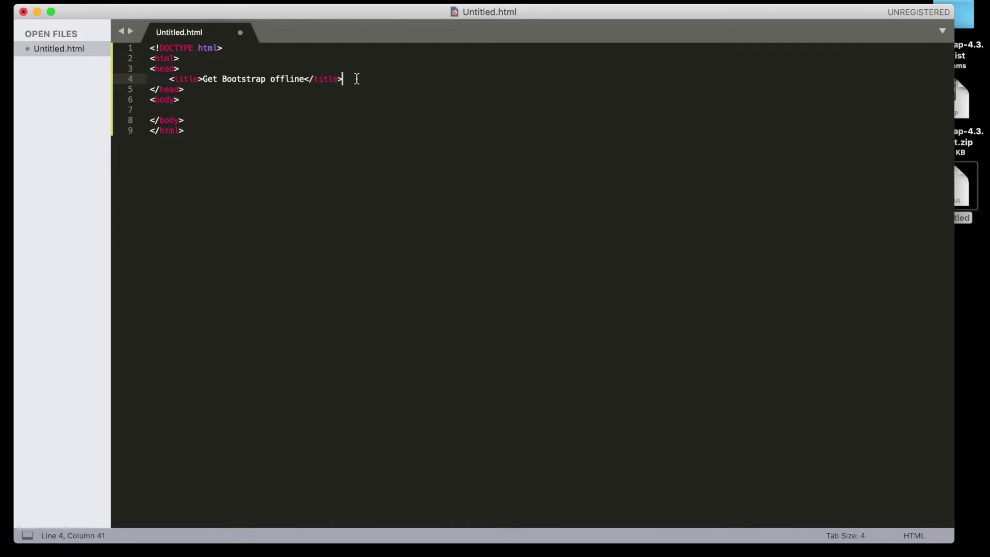
key(Return)
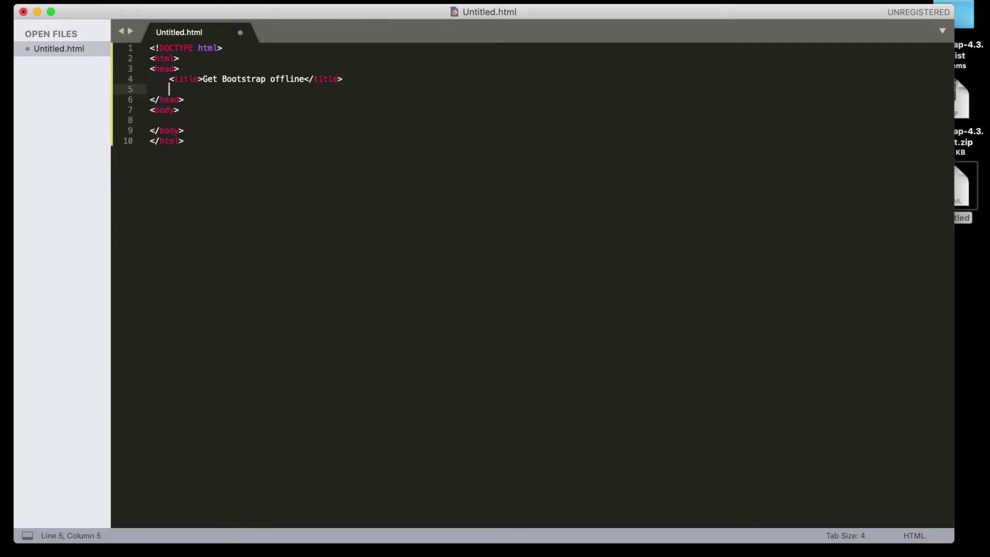
Step: Rename the Desktop folder 'bootstrap-4.3.1-dist' to 'bootstrap'
mouse_move(558, 17)
mouse_down()
mouse_move(604, 152)
mouse_move(553, 78)
mouse_up()
click(957, 29)
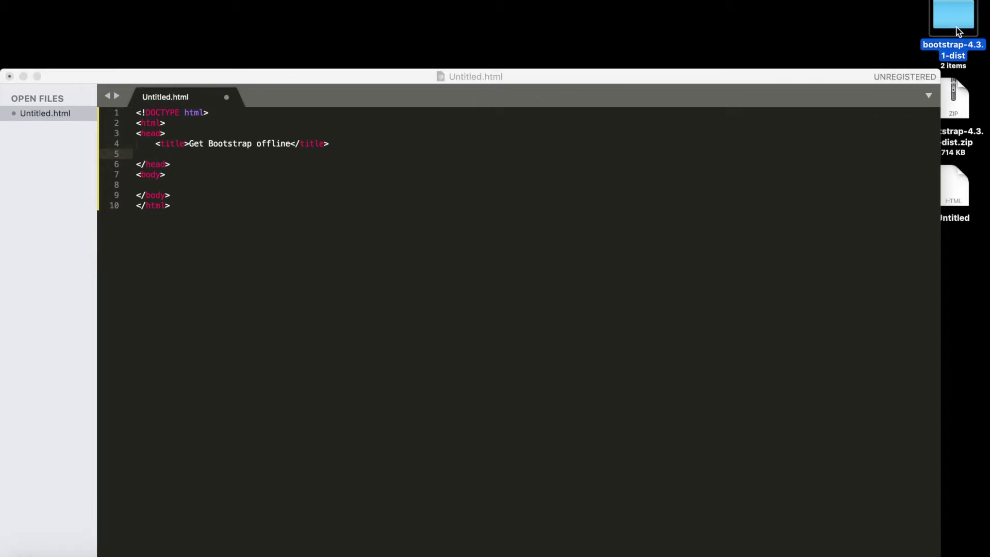
click(958, 51)
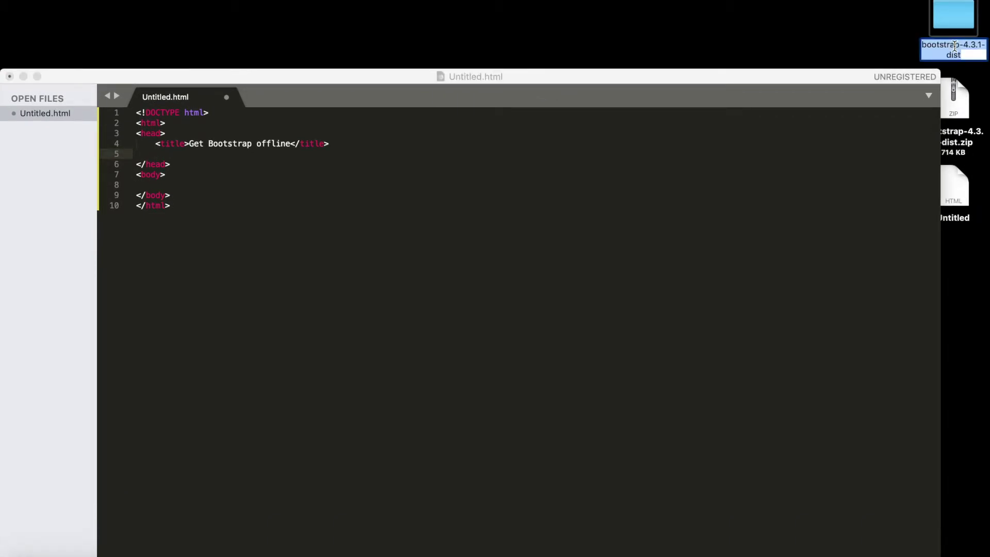
text(boots)
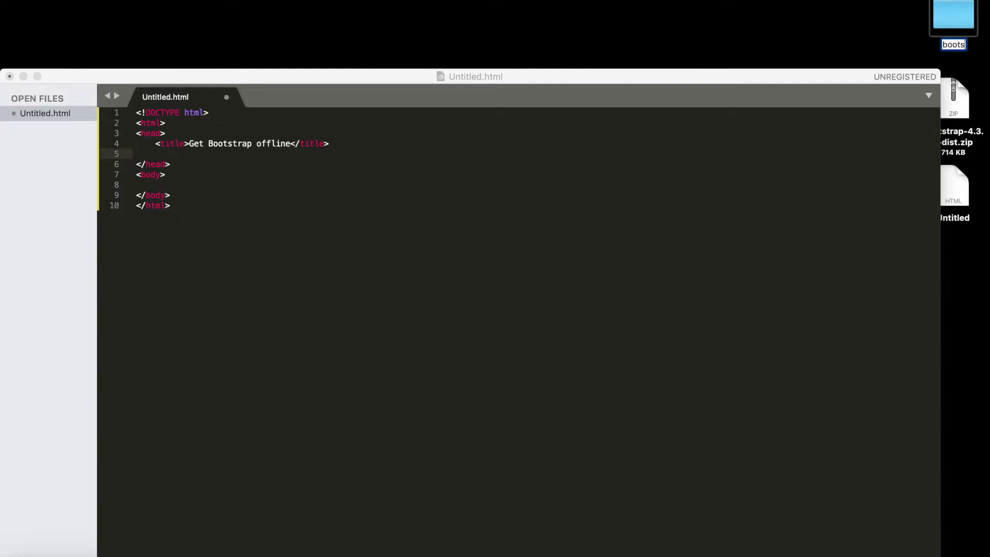
text(trap)
key(Return)
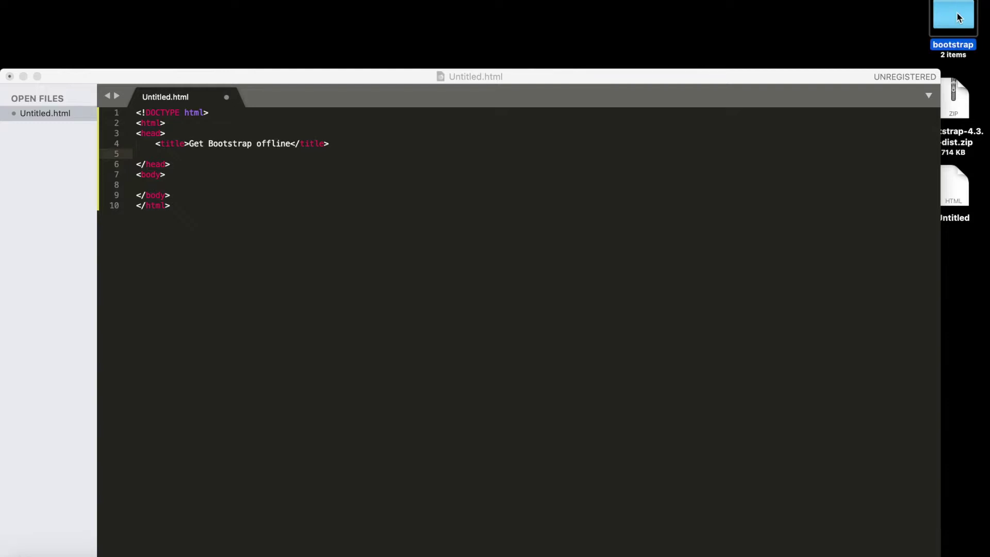
Step: Insert a stylesheet link tag in the head and start its href with 'bootstrap/'
click(343, 147)
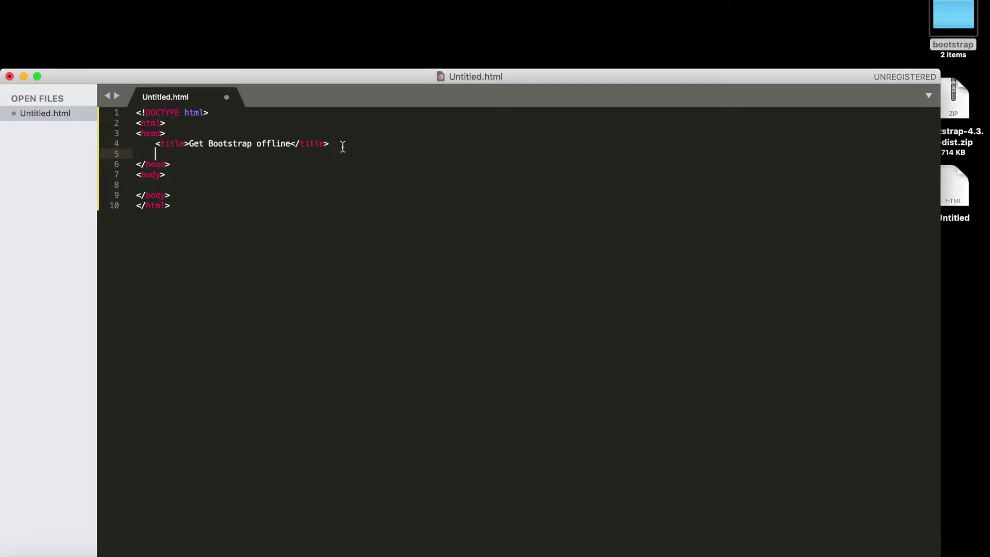
text(<)
text(lin)
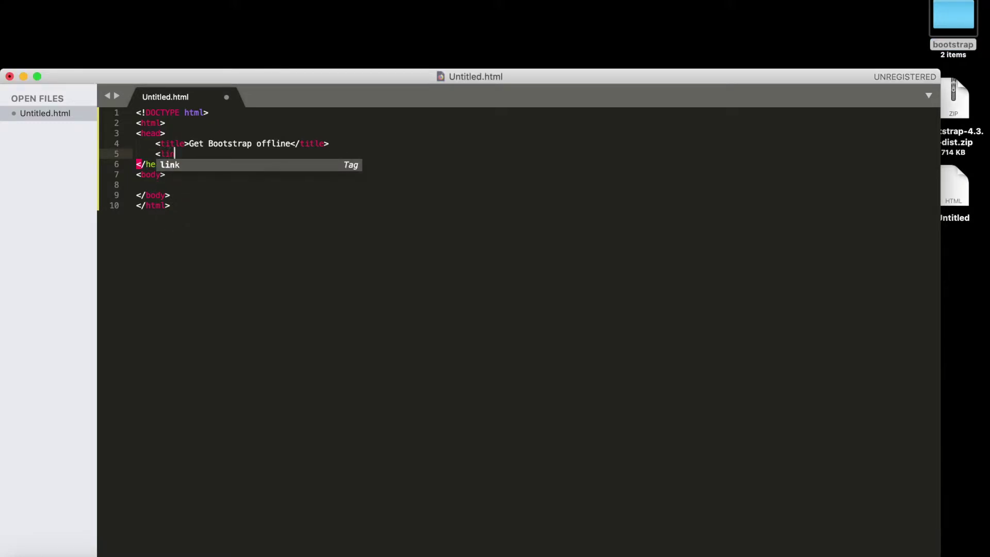
text(k)
key(Tab)
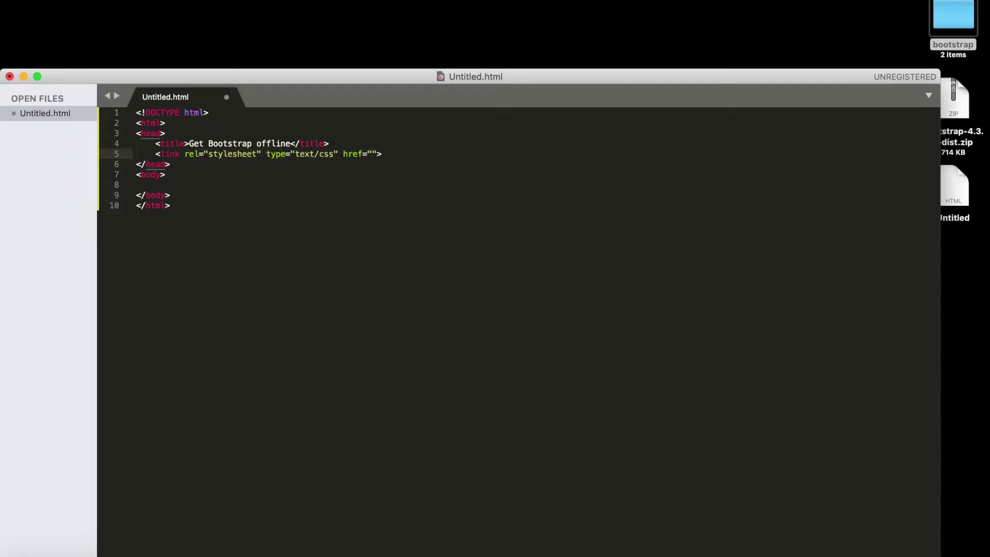
drag(368, 75, 390, 28)
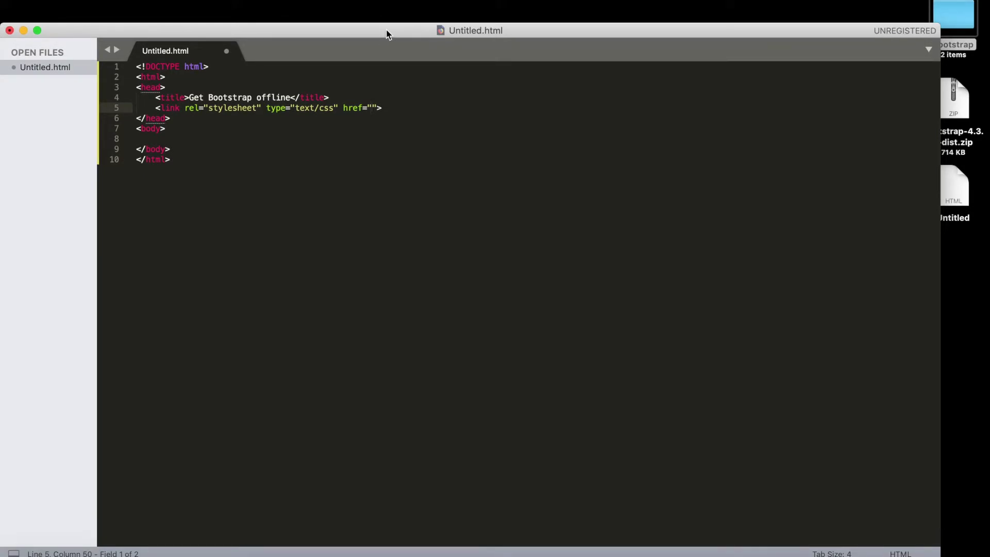
mouse_move(387, 34)
mouse_down()
mouse_move(416, 35)
mouse_move(422, 81)
mouse_up()
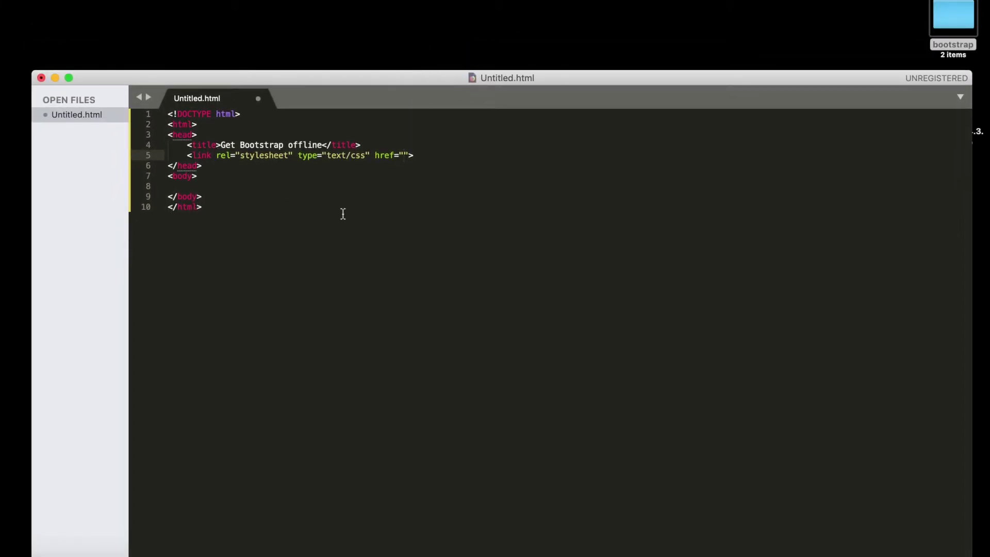
click(404, 156)
text(b)
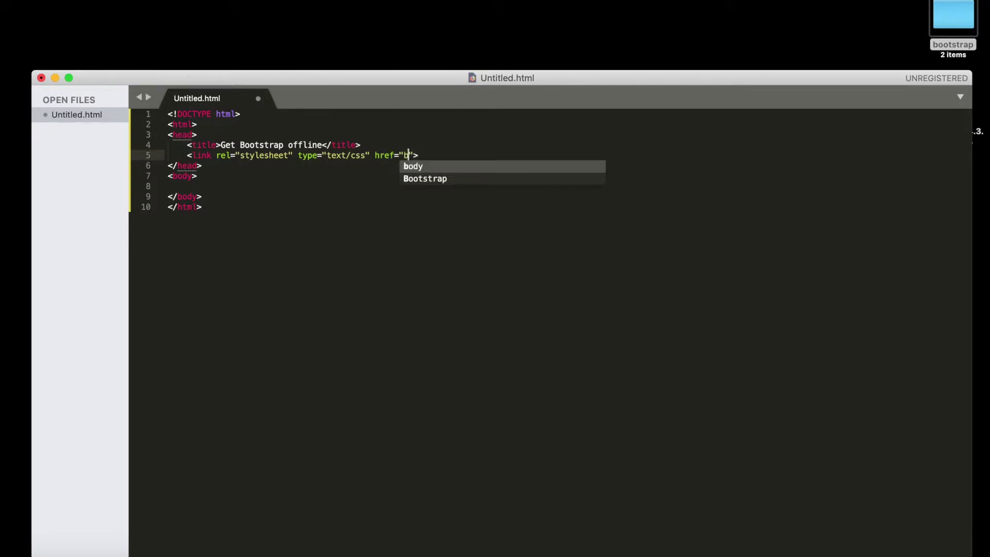
text(ootstra)
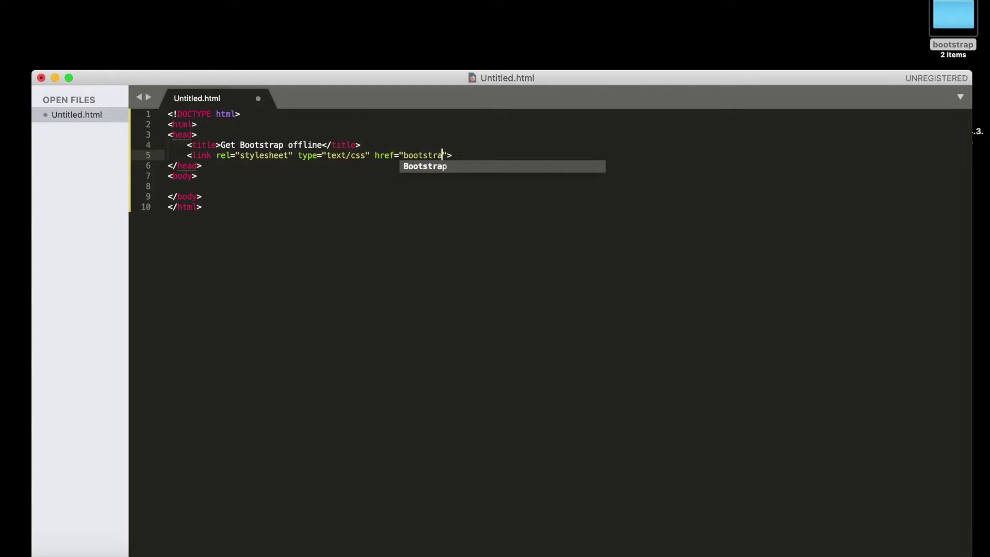
text(p/)
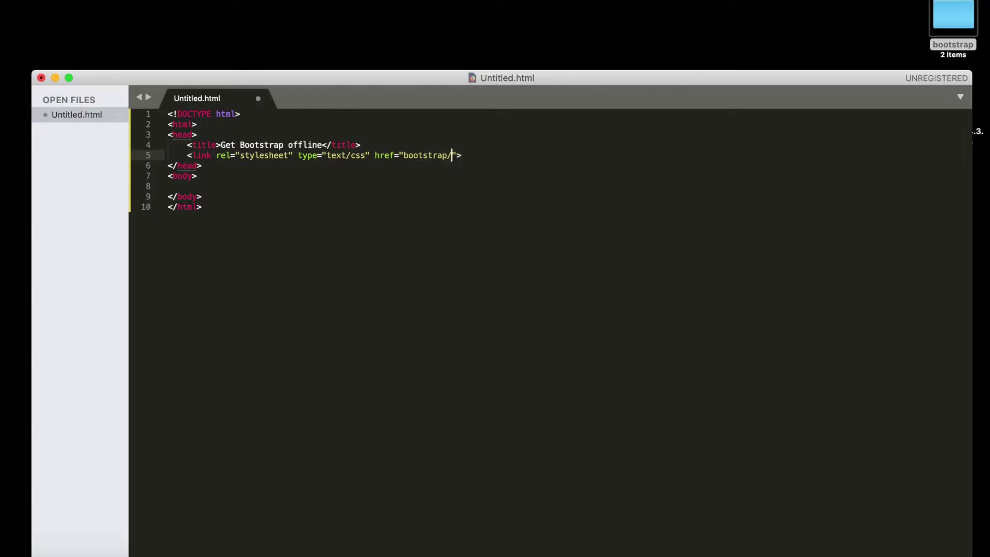
Step: Open the Desktop bootstrap folder beside the code and return to the href
double_click(951, 23)
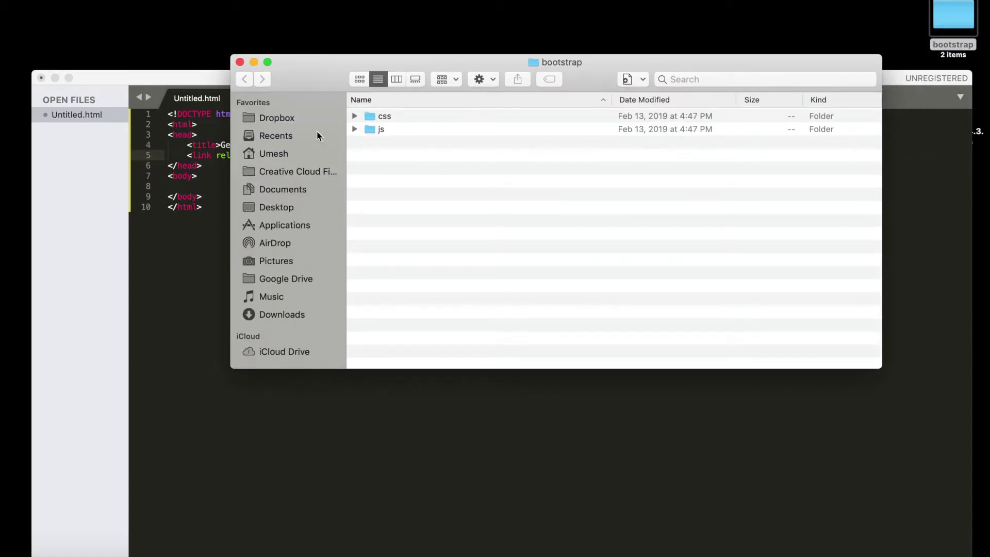
drag(231, 151, 430, 151)
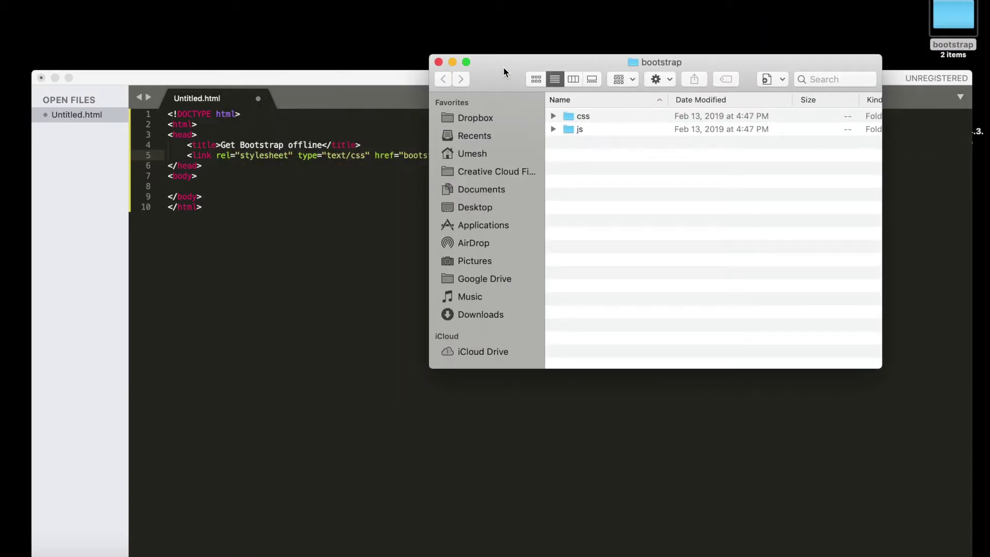
drag(510, 62, 504, 276)
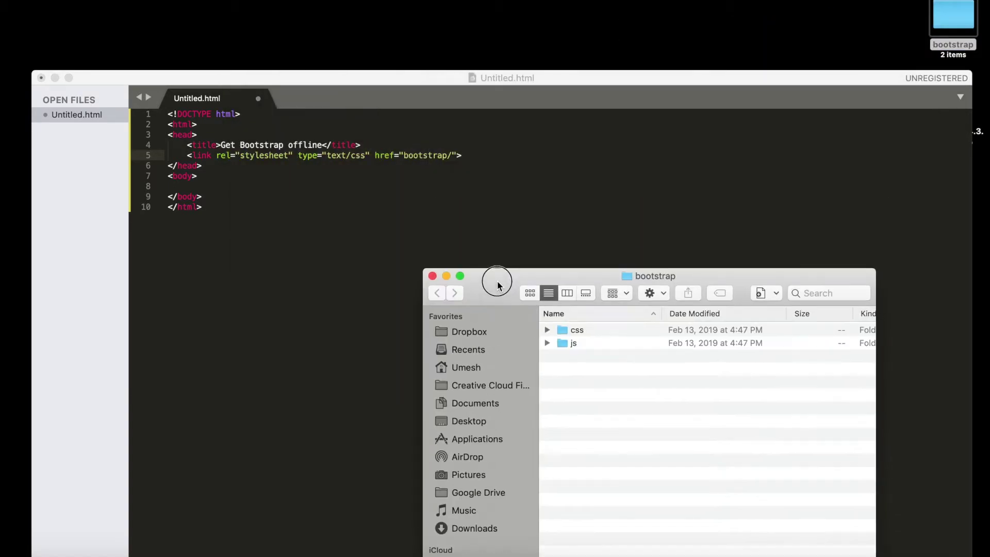
click(454, 157)
text(css/)
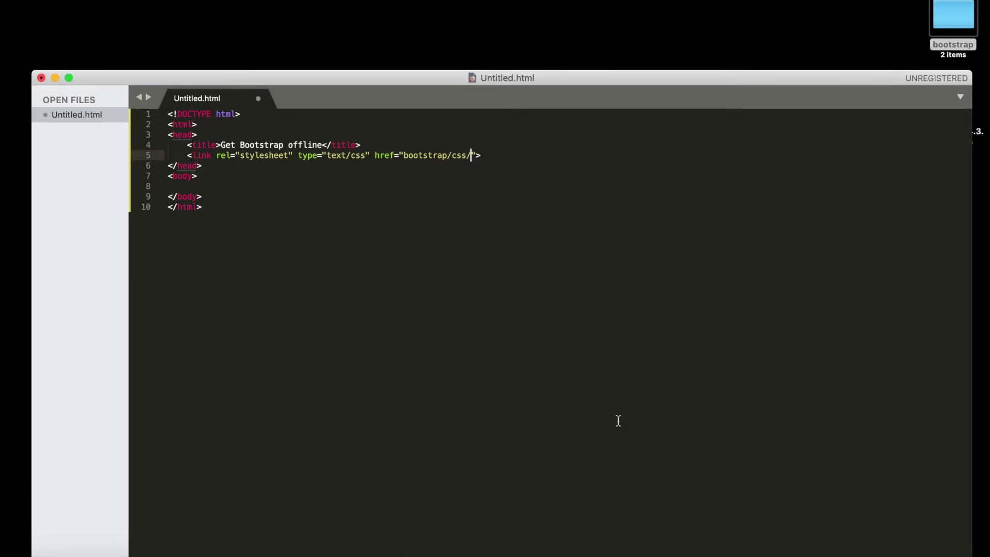
Step: Locate bootstrap.css in the css folder and complete the href as 'bootstrap/css/bootstrap.css'
click(954, 23)
double_click(954, 27)
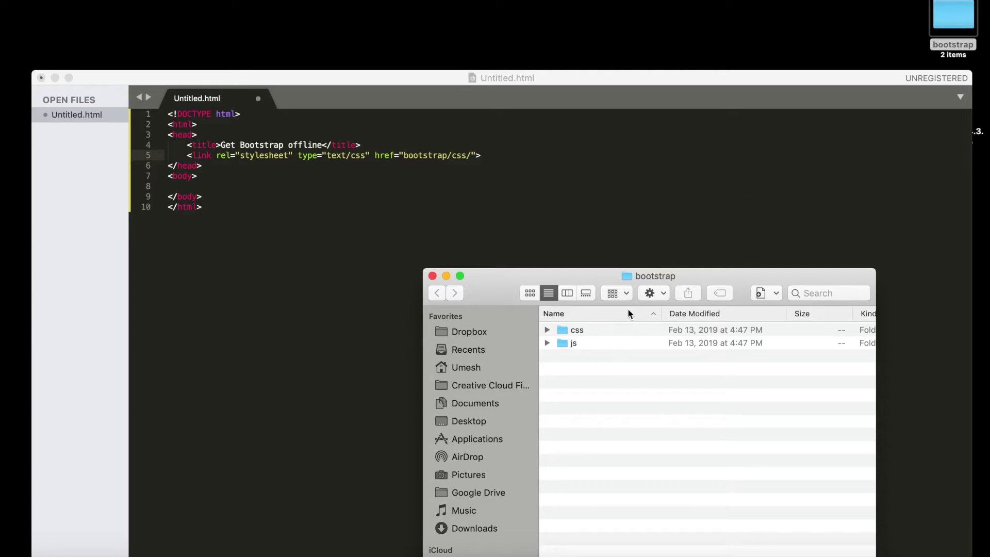
click(559, 330)
double_click(559, 331)
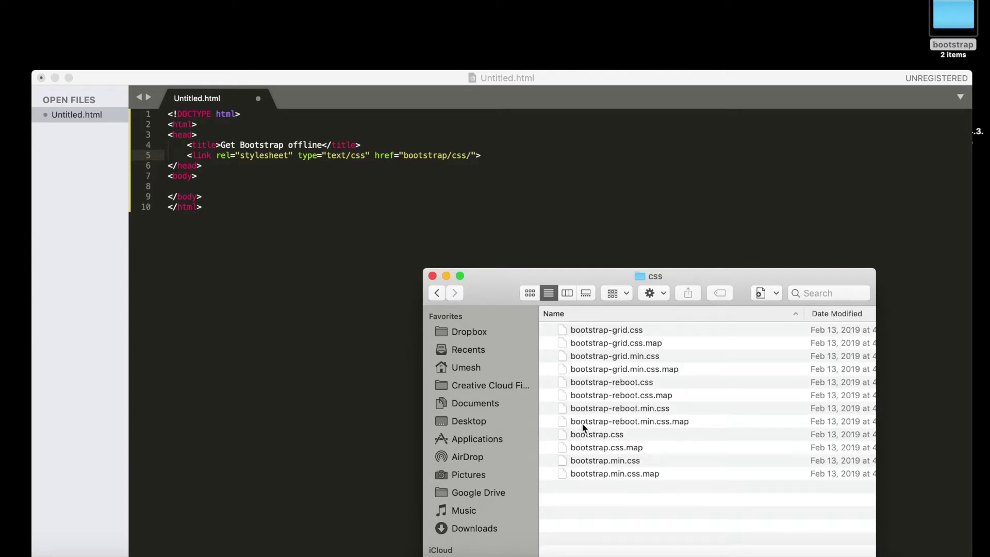
click(597, 435)
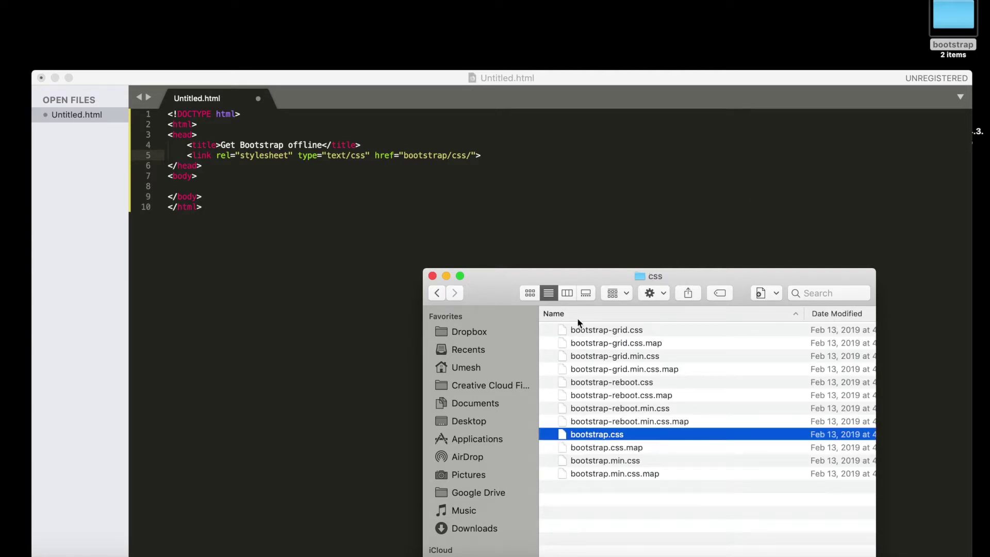
click(472, 156)
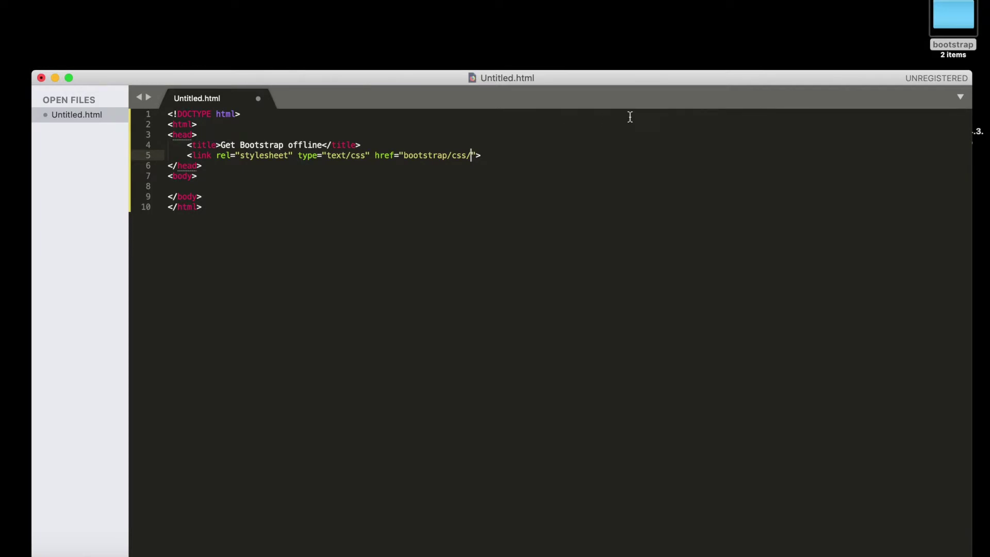
text(bootstrap.cs)
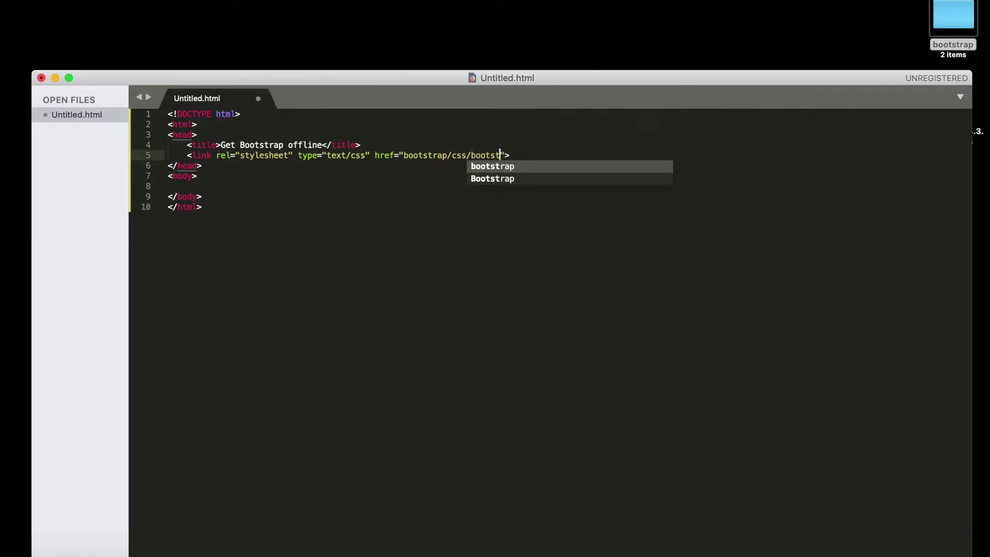
text(s)
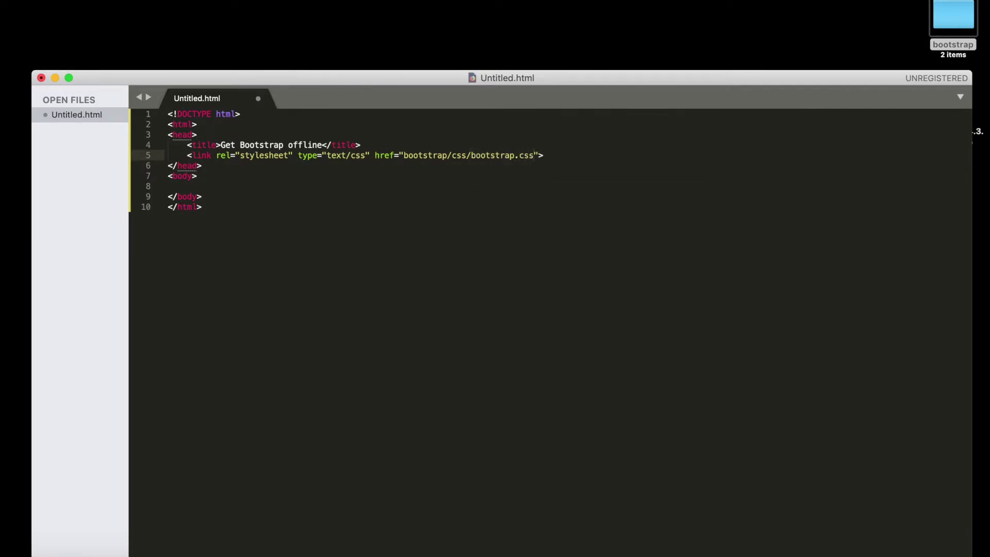
click(554, 157)
Step: Add a script tag below the link with src set to 'bootstrap/js/'
key(Return)
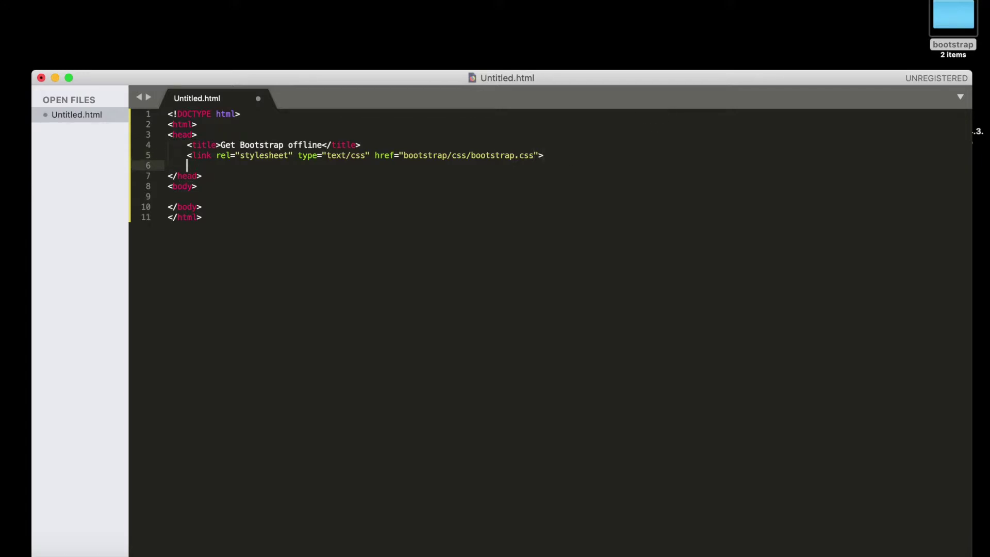
text(<)
text(scri)
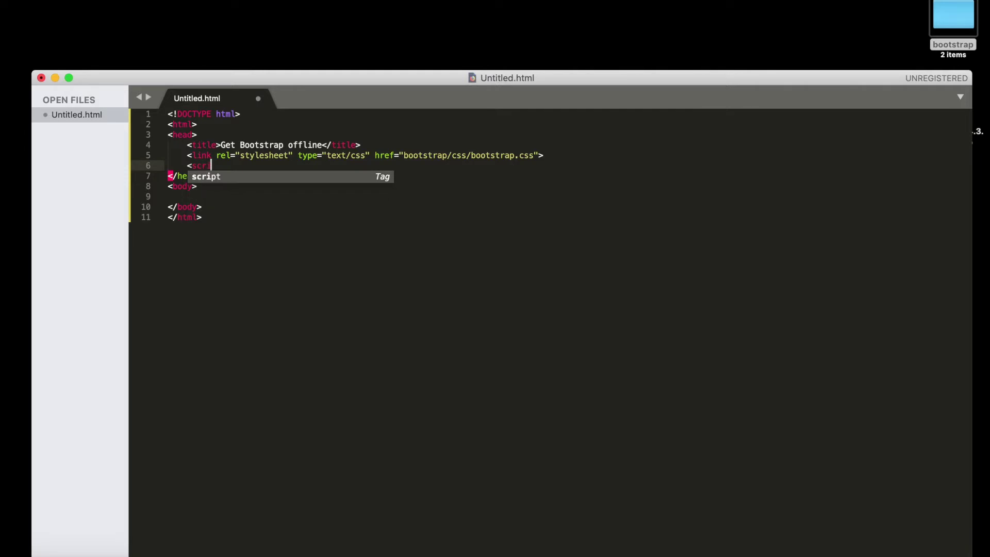
text(p)
key(Tab)
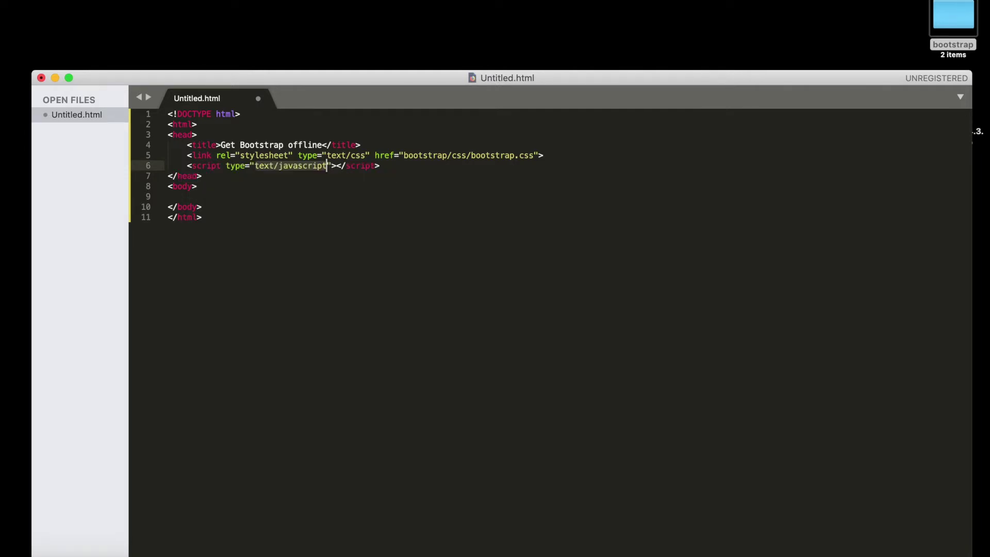
key(Tab)
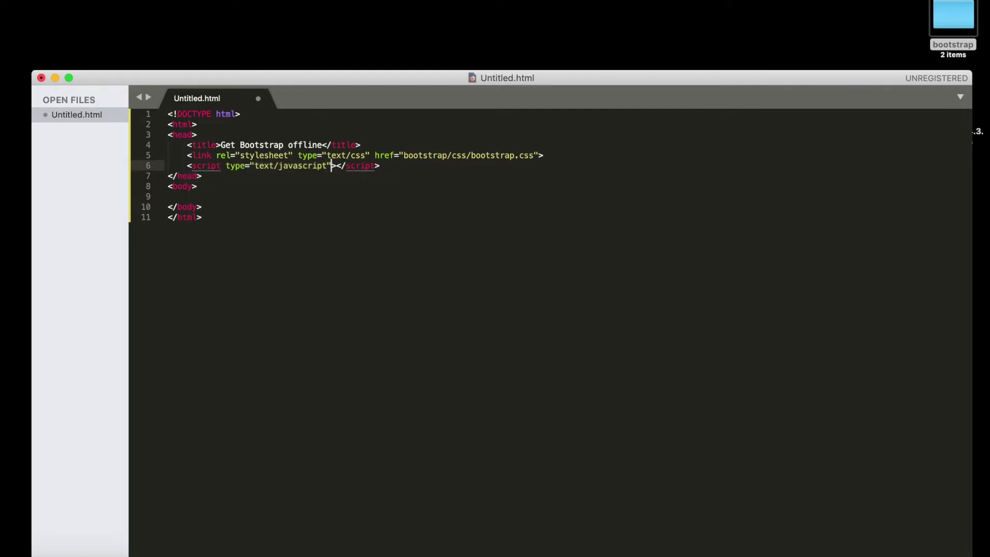
drag(331, 166, 224, 166)
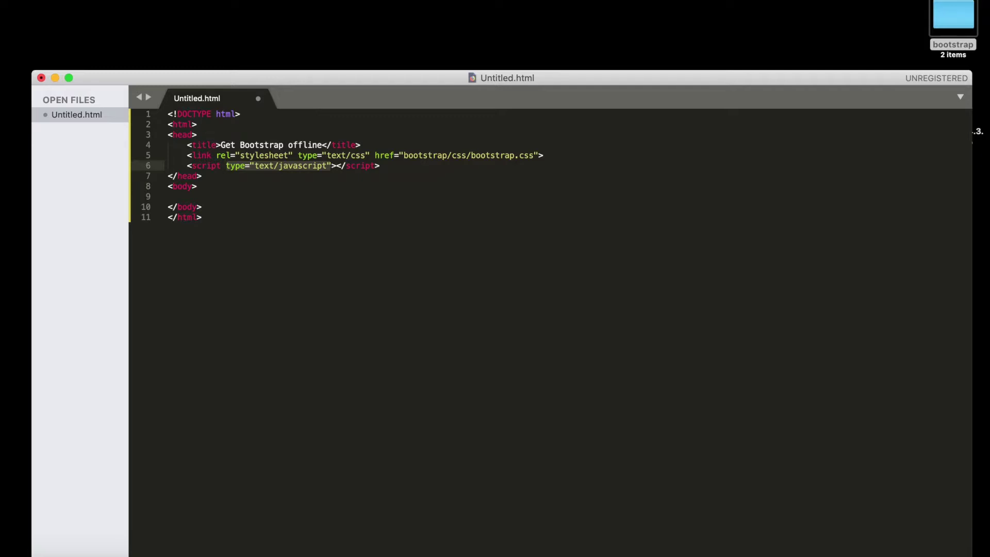
text(cript c)
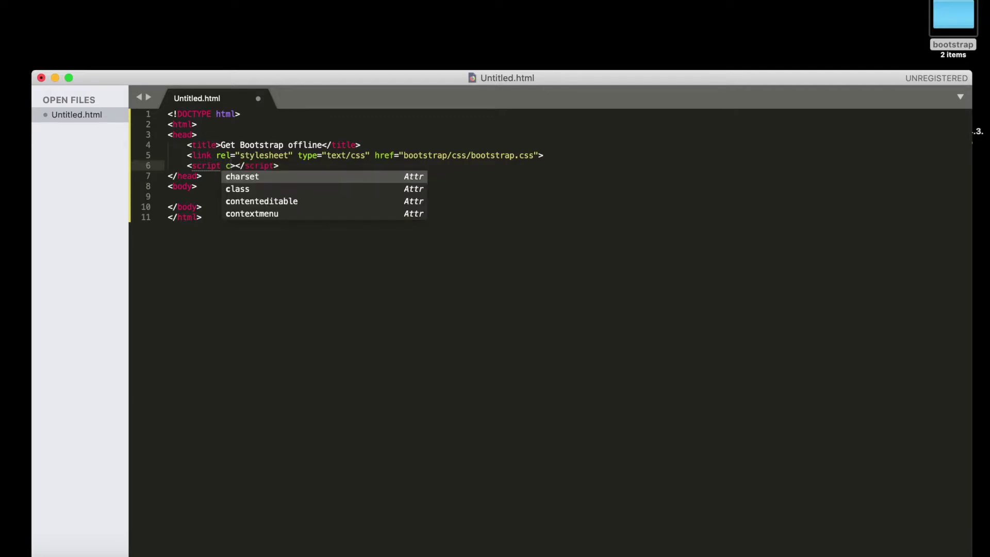
text(r)
key(BackSpace)
key(BackSpace)
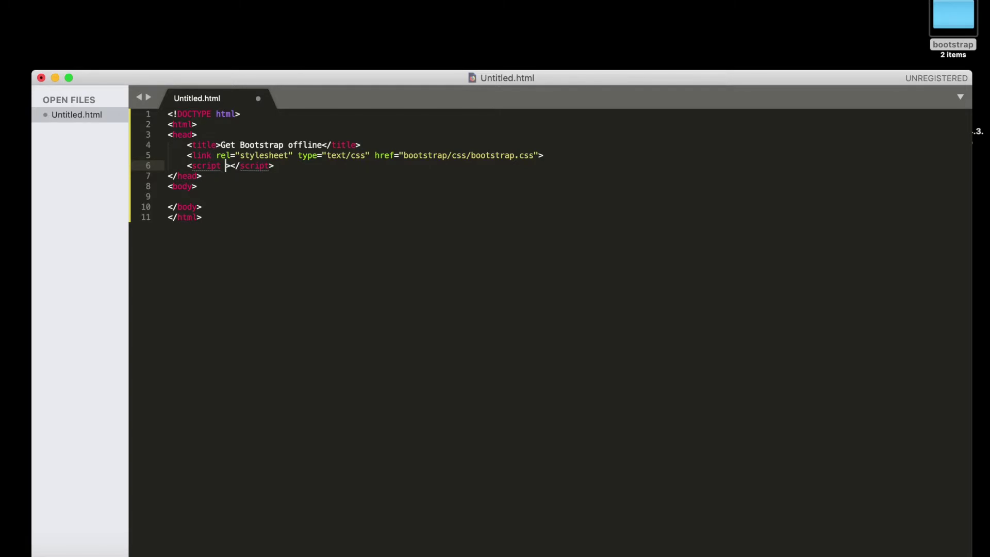
text(src)
key(Escape)
text(="")
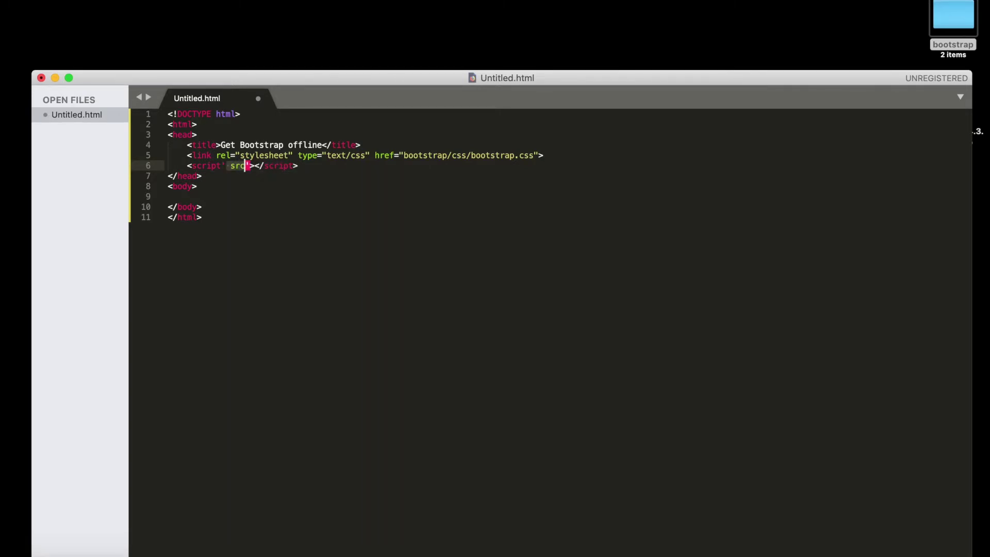
key(BackSpace)
key(BackSpace)
key(BackSpace)
key(BackSpace)
key(BackSpace)
text(src)
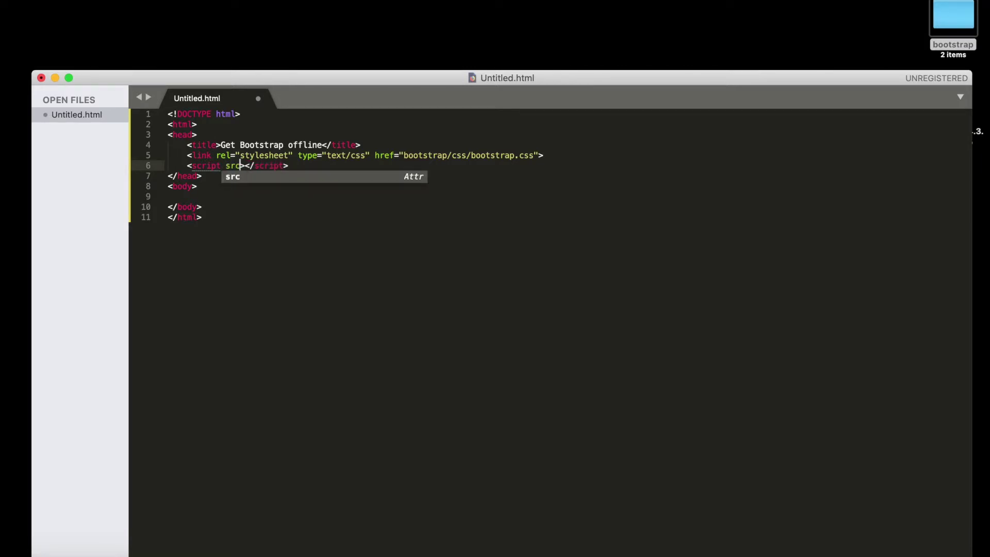
text(="")
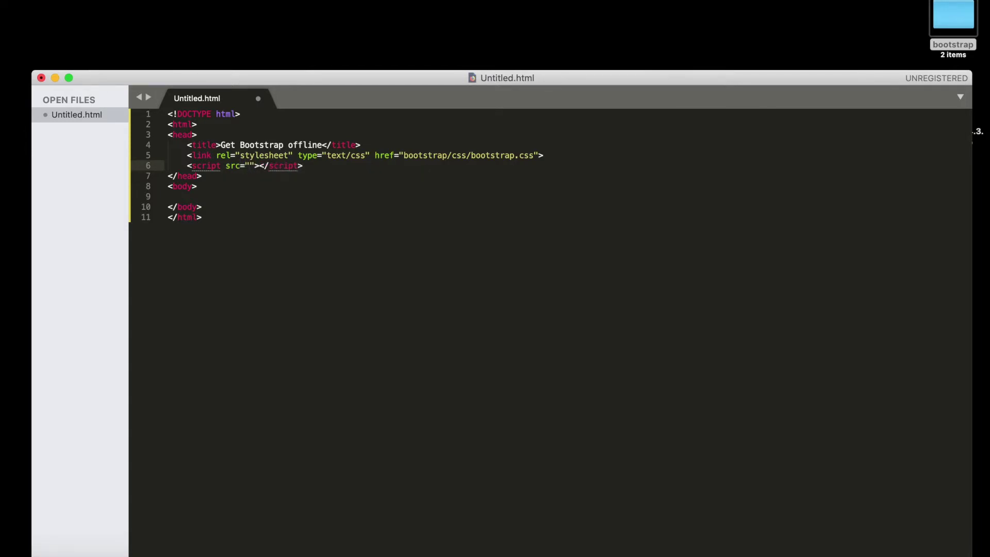
text(bootstrap)
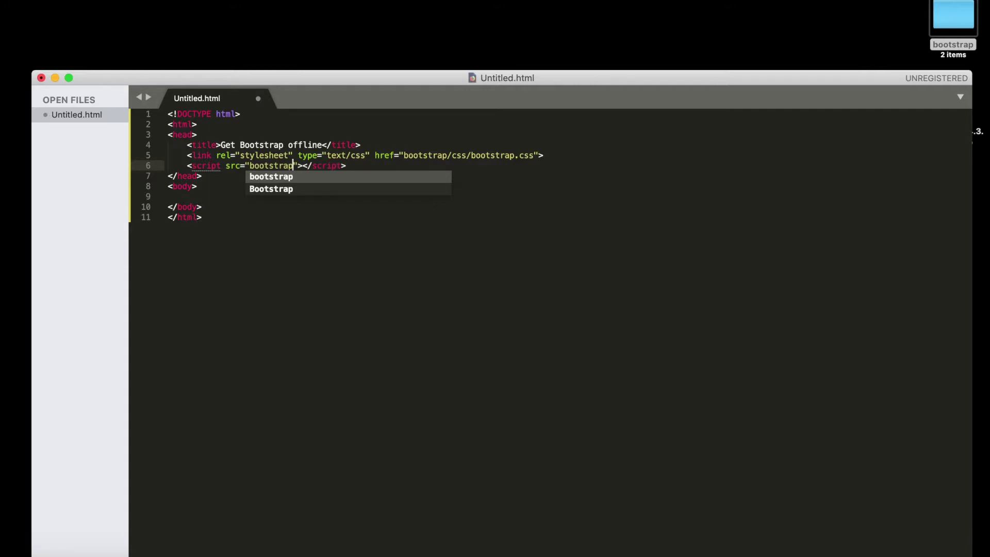
text(/)
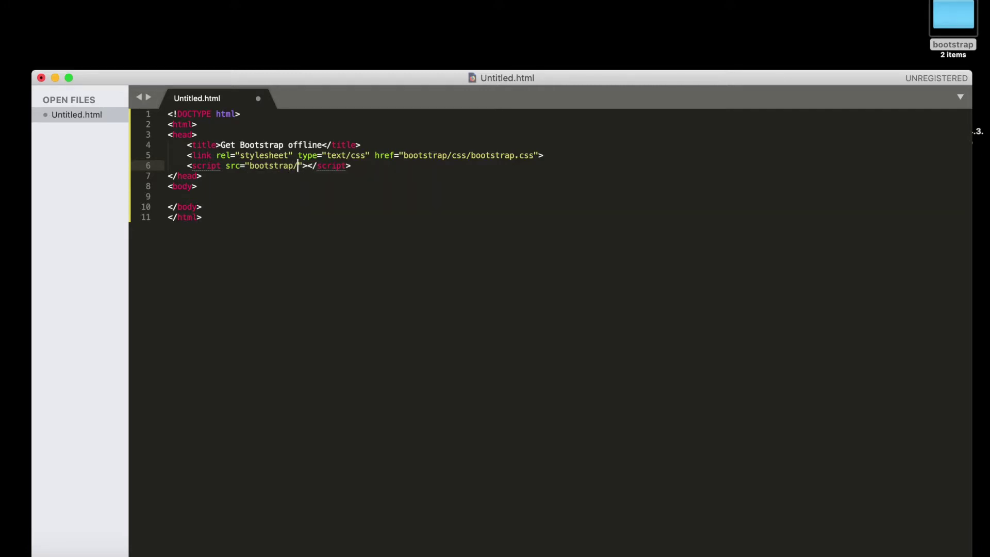
text(js/)
Step: Check the bootstrap.js file name in the bootstrap js folder, then return to the HTML file
double_click(953, 16)
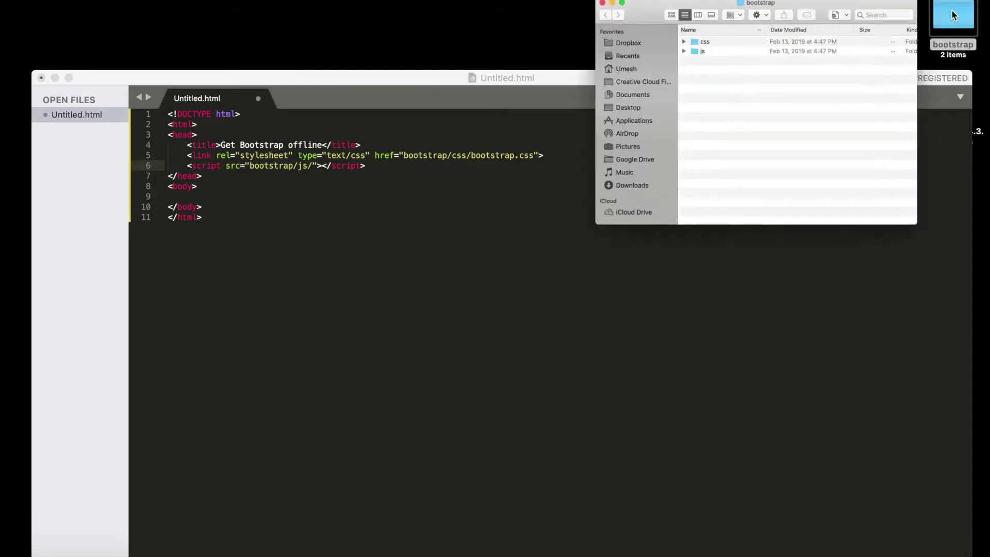
double_click(589, 74)
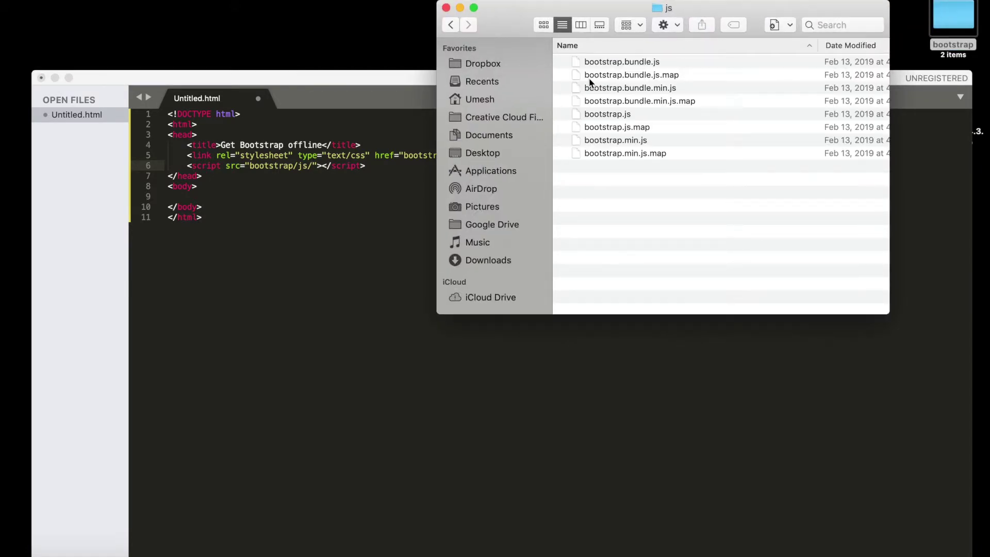
click(616, 114)
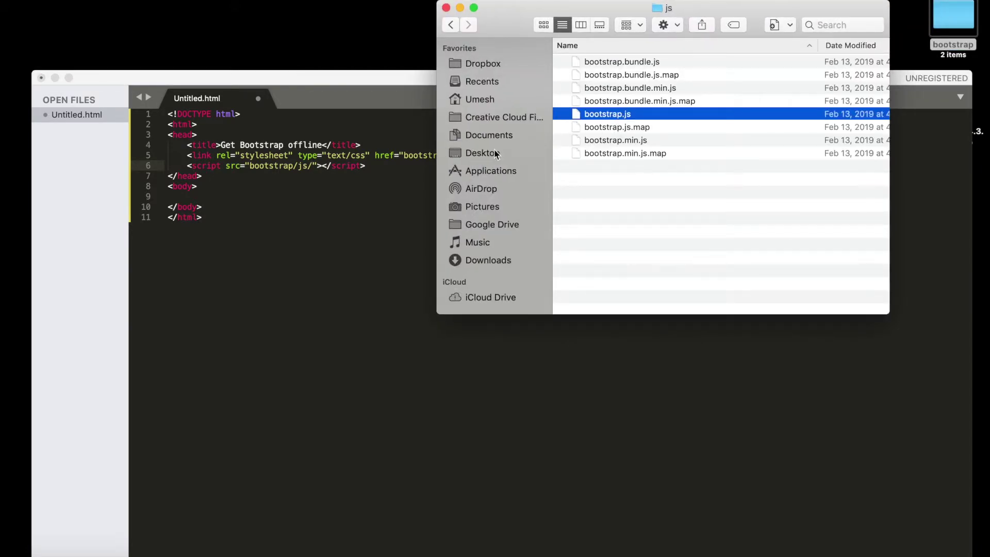
click(310, 171)
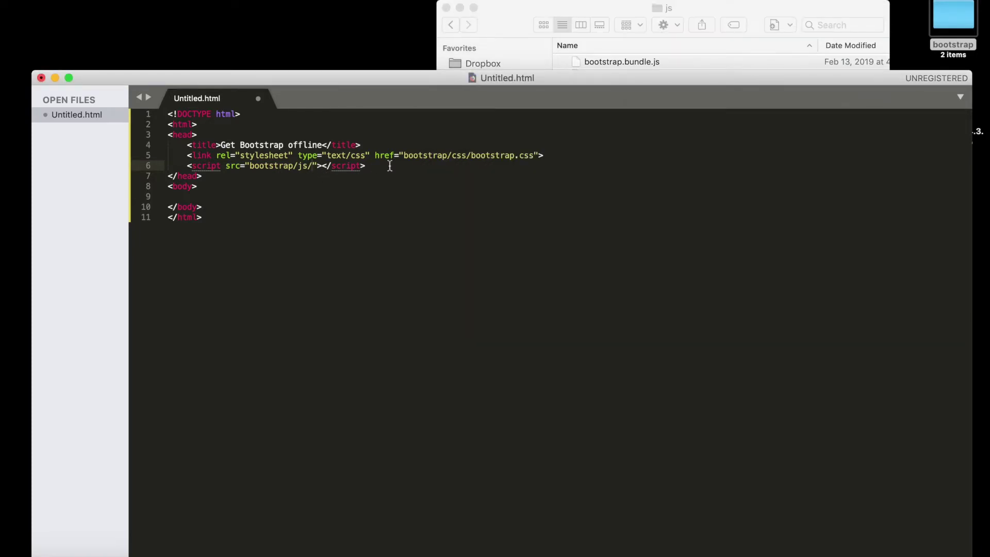
text(bootstrap)
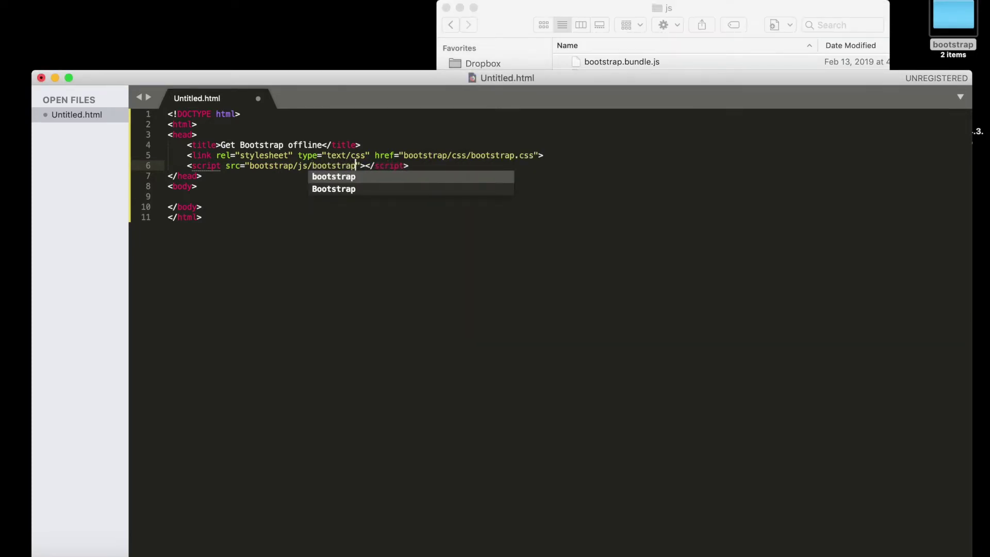
text(.)
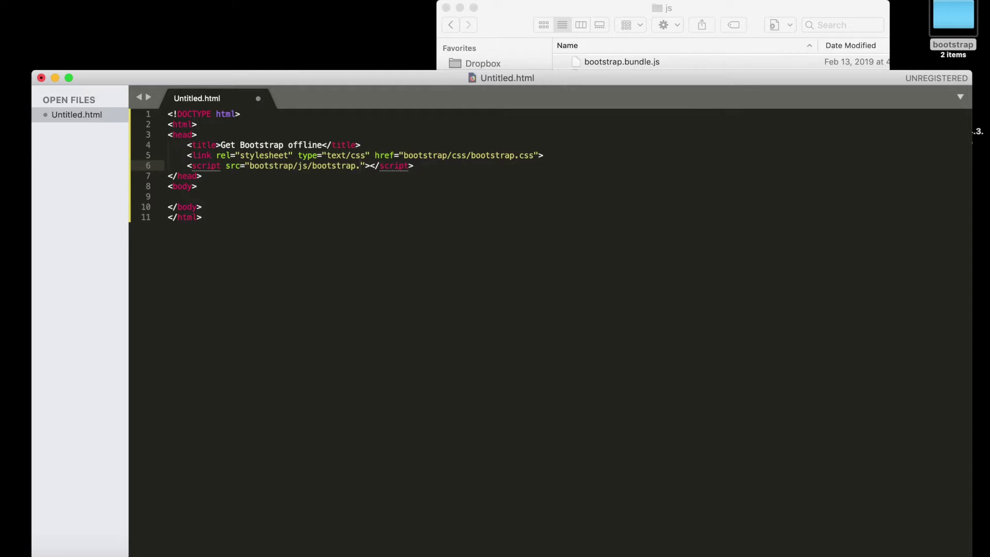
text(js)
Step: Finish the script src as bootstrap/js/bootstrap.js and add blank lines inside the body
click(205, 145)
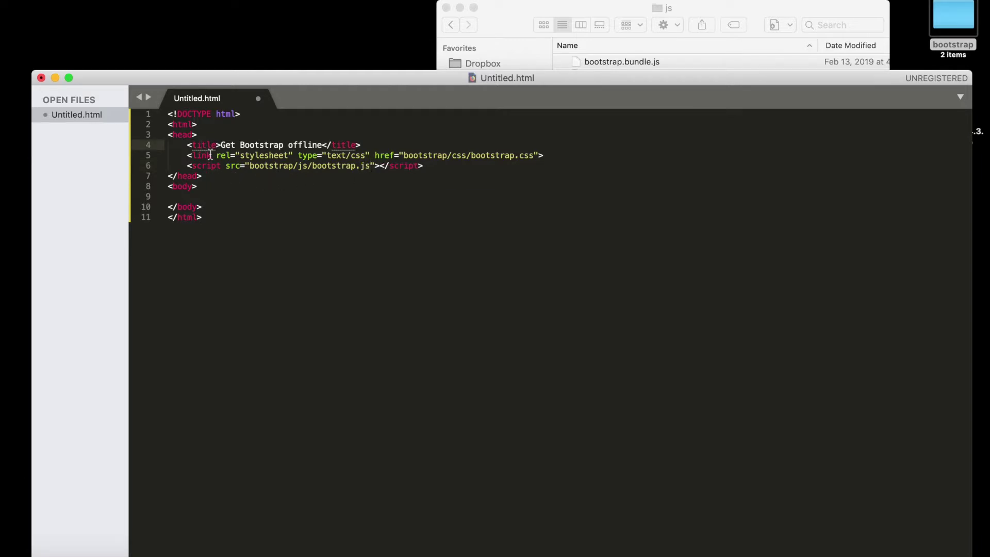
click(206, 166)
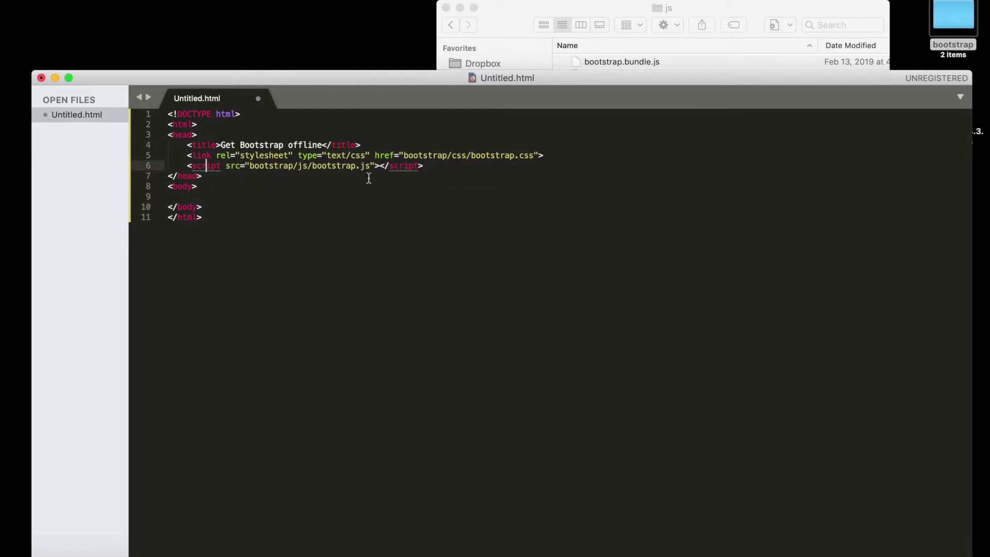
click(191, 190)
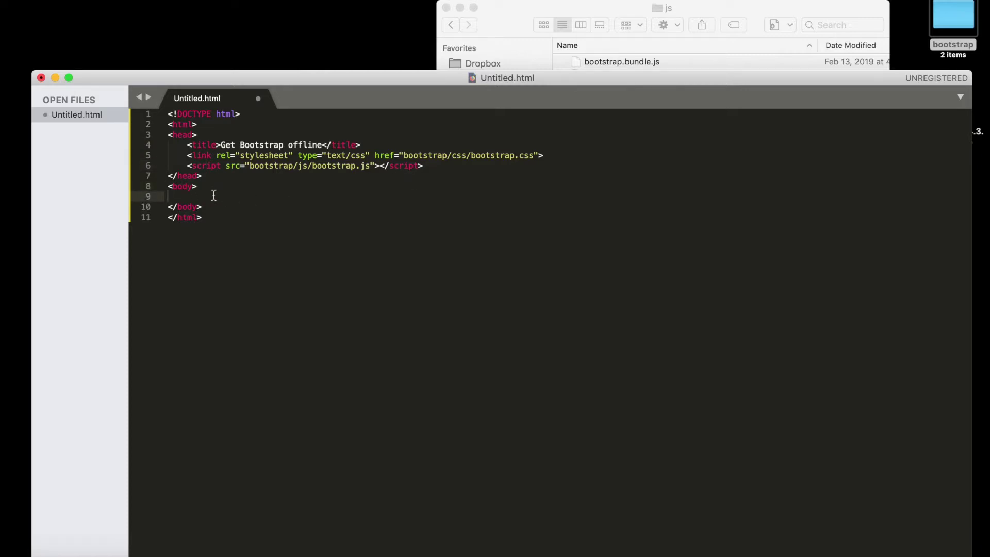
key(Return)
key(Return)
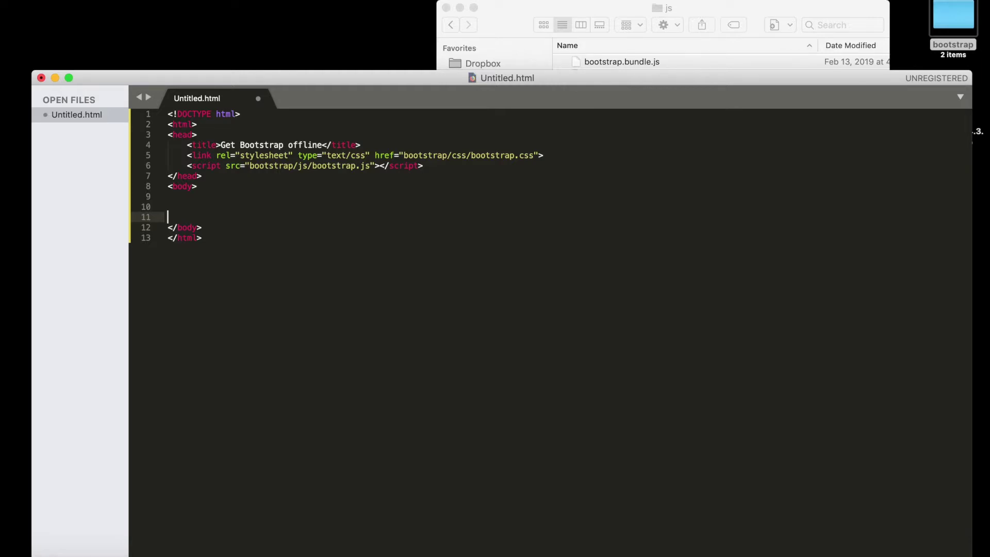
Step: Tidy the blank lines inside the body, leaving one new line for the alert
key(Up)
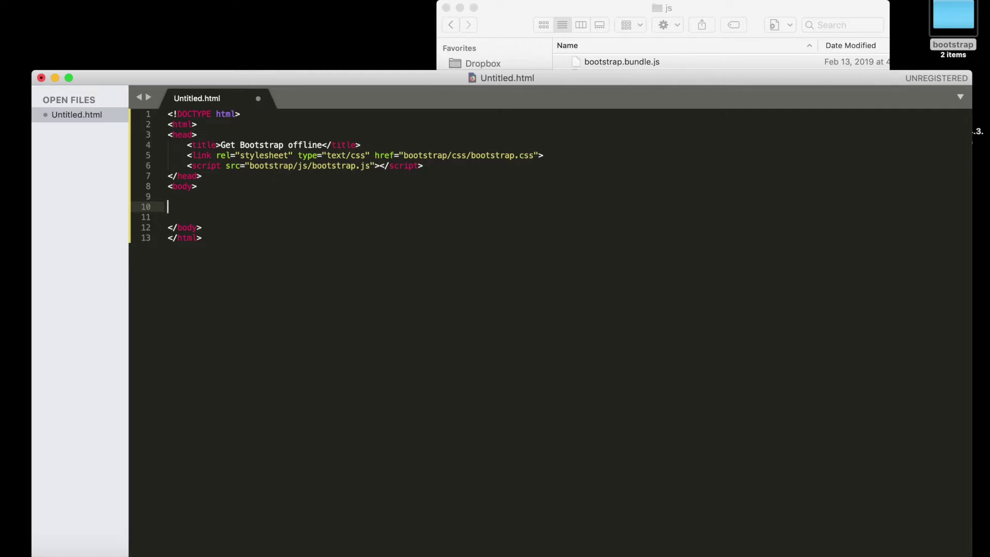
key(BackSpace)
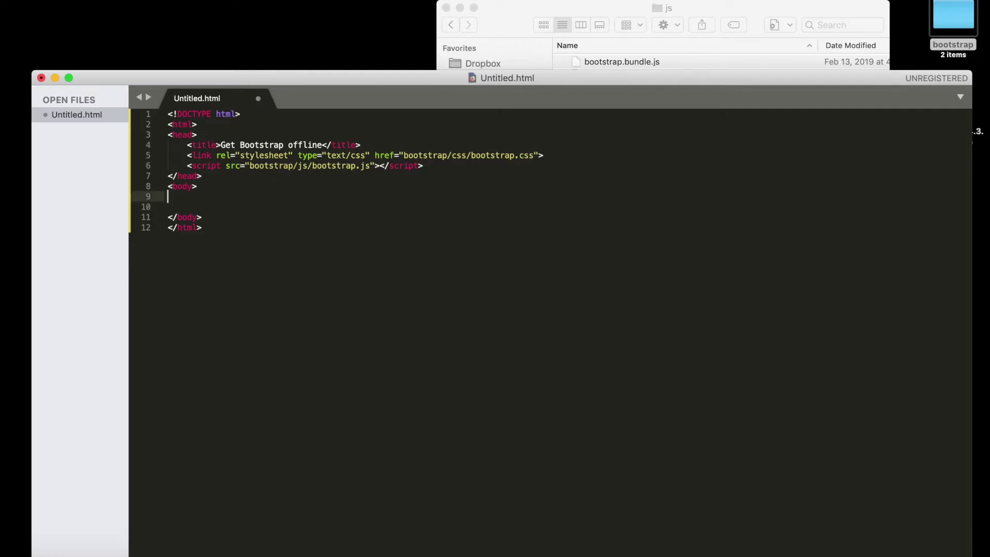
key(Down)
key(Up)
key(Return)
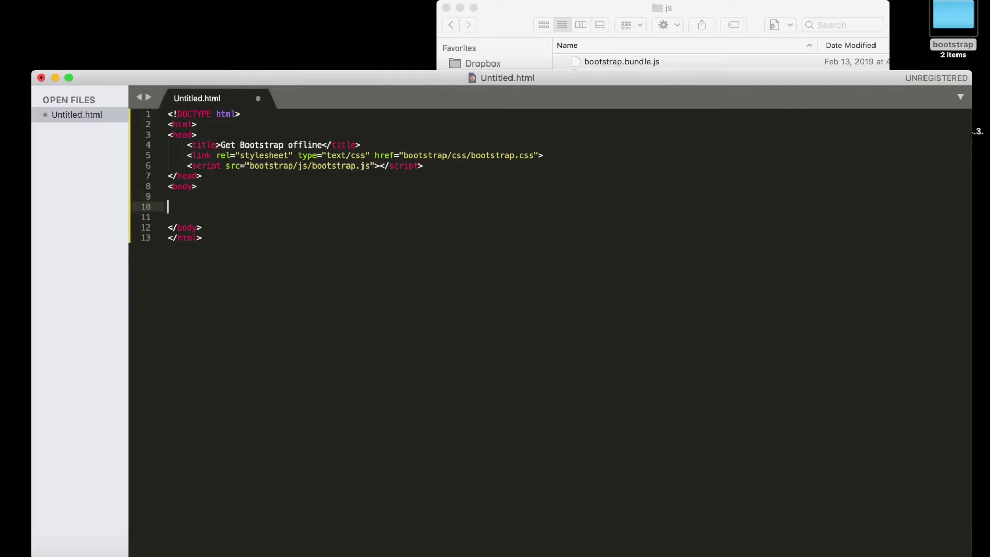
text(<)
text(div)
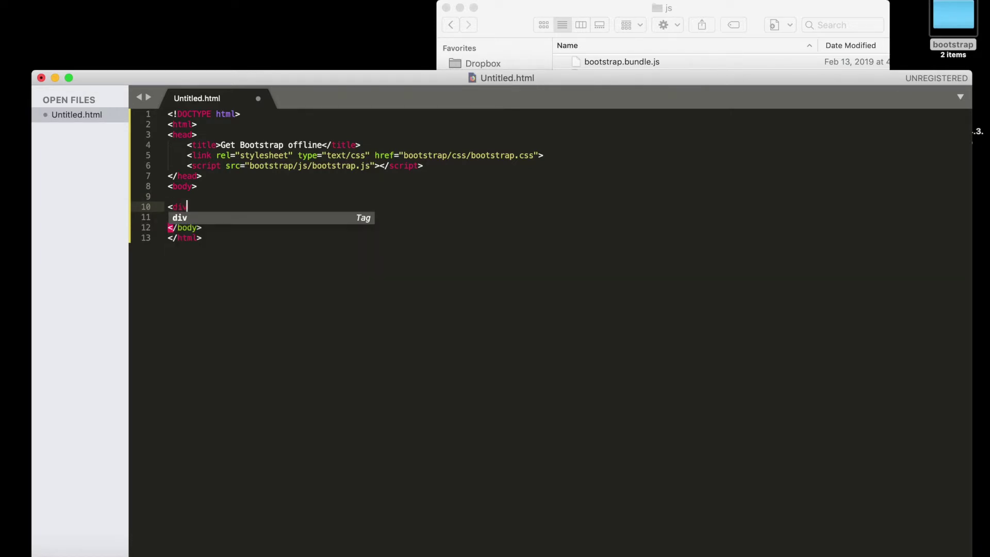
Step: Add a classed div reading 'Hi, This is test alert' and save the file
key(Tab)
text(c)
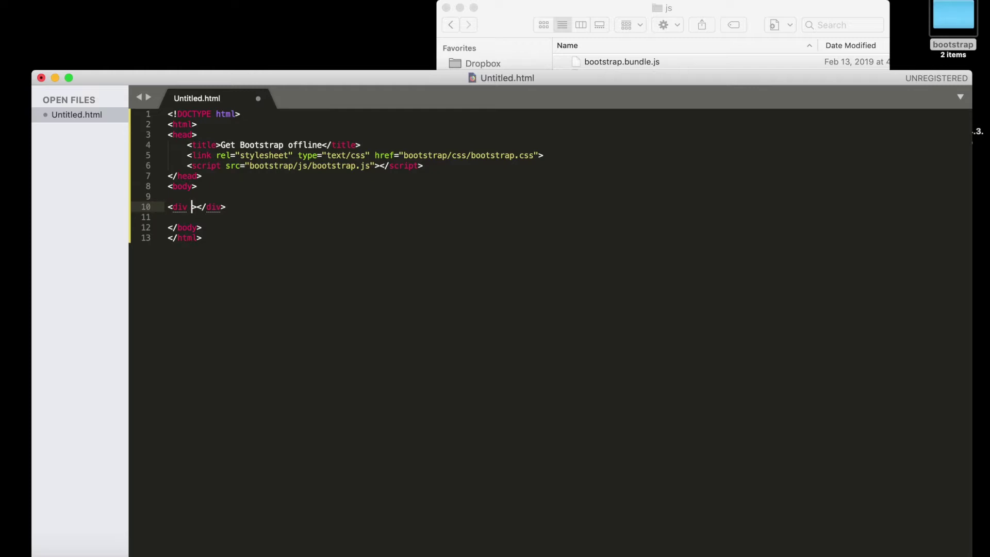
text(la)
key(Tab)
text(p-)
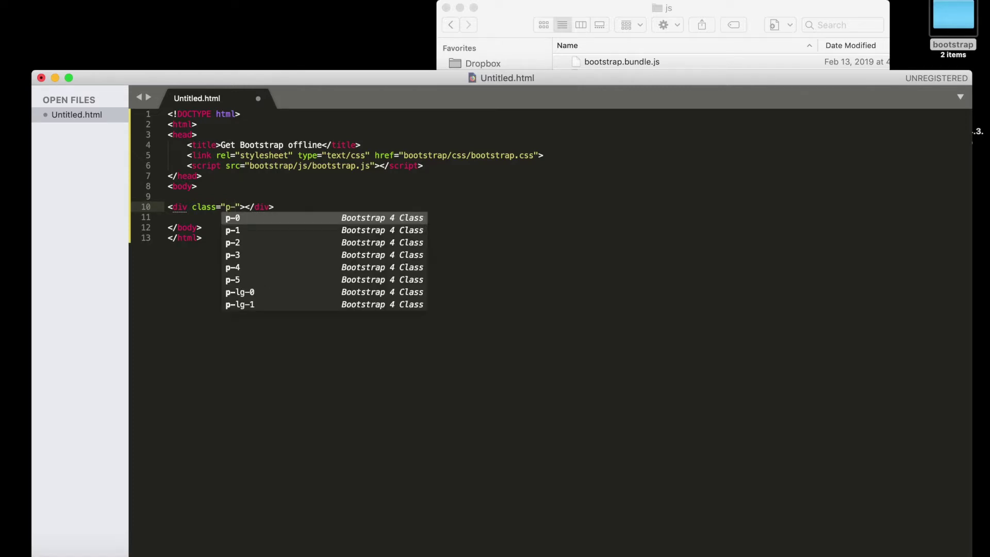
text(5 )
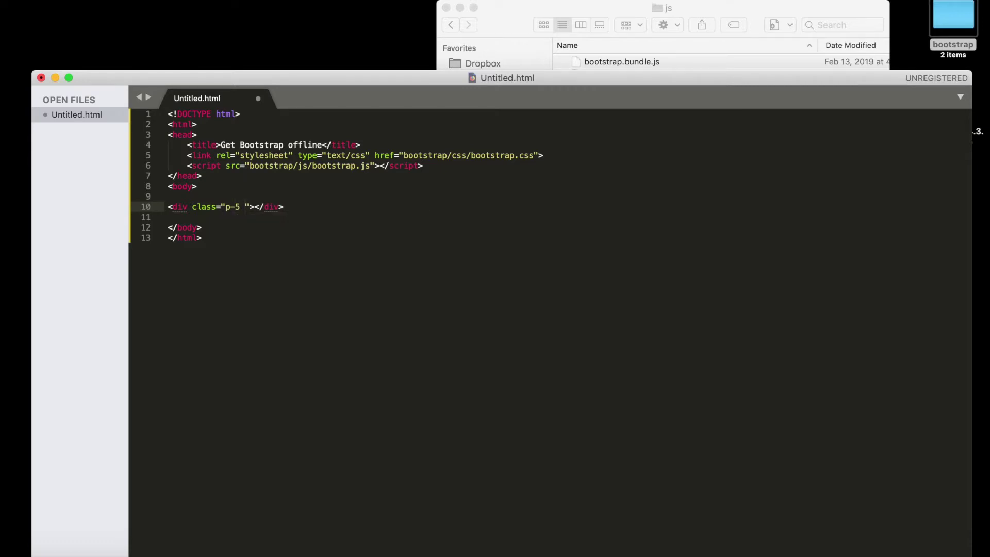
text(alert)
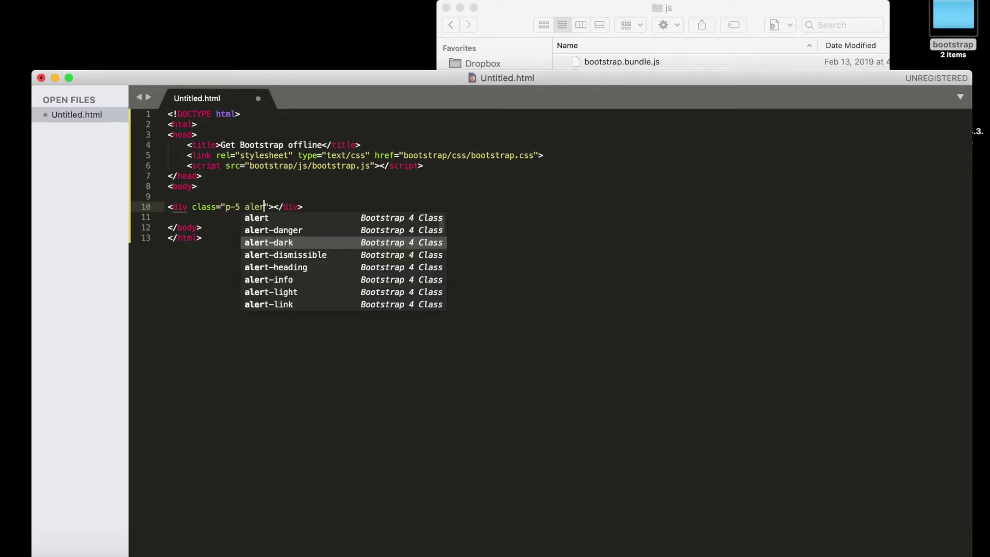
text( alert)
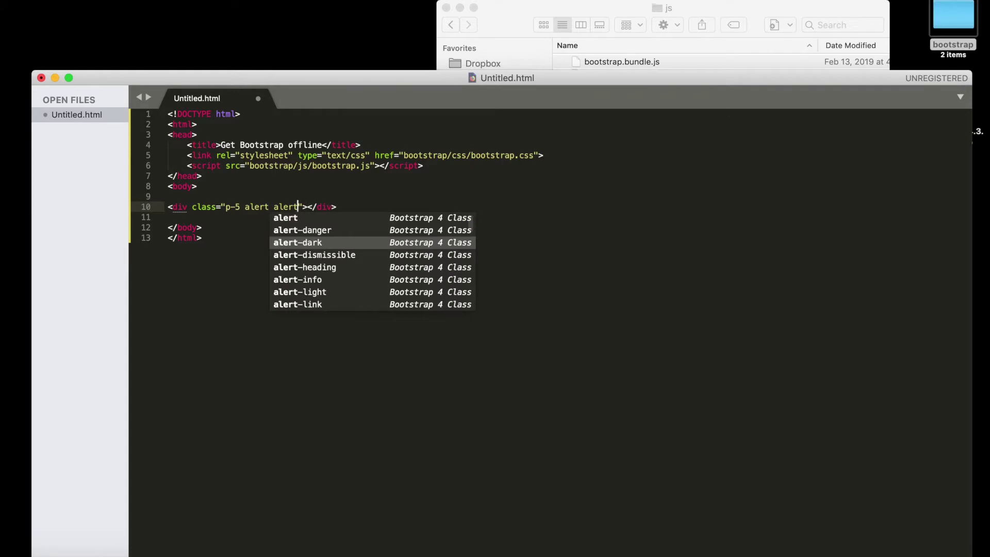
text(-info)
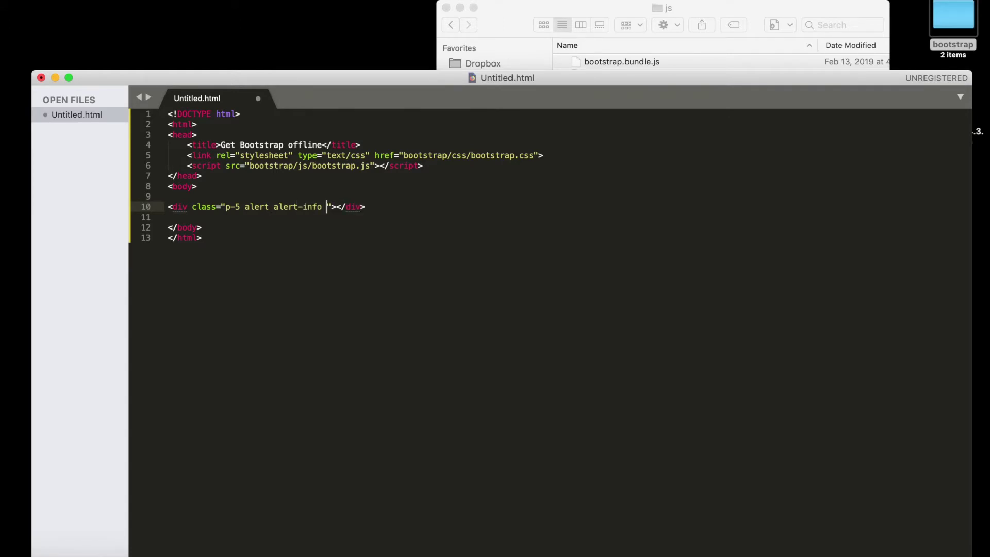
key(Right)
text(H)
text(i, )
text(This is test )
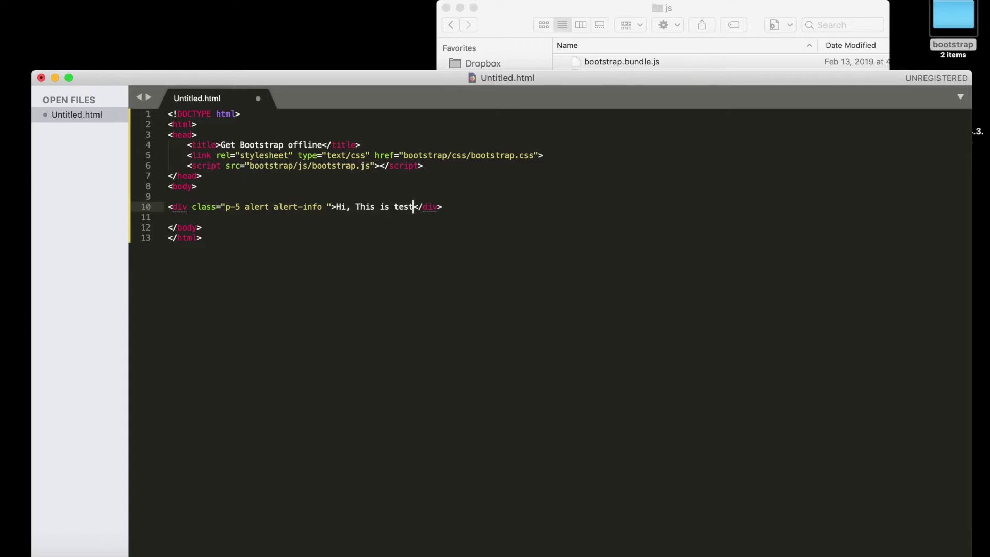
text(aler)
text(t)
key(super+s)
Step: Turn Wi-Fi off, minimize the js Finder window and close the css window
click(765, 3)
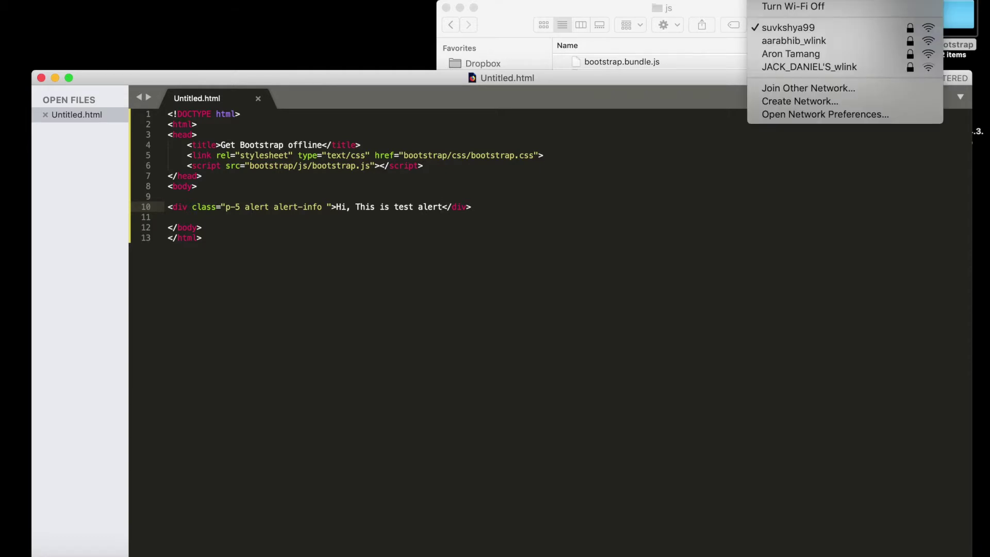
click(788, 8)
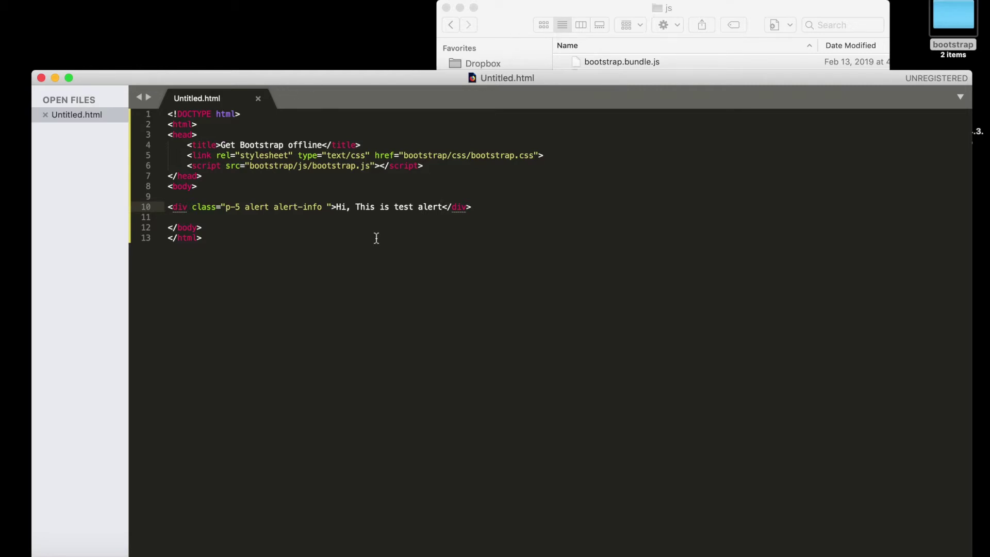
click(364, 250)
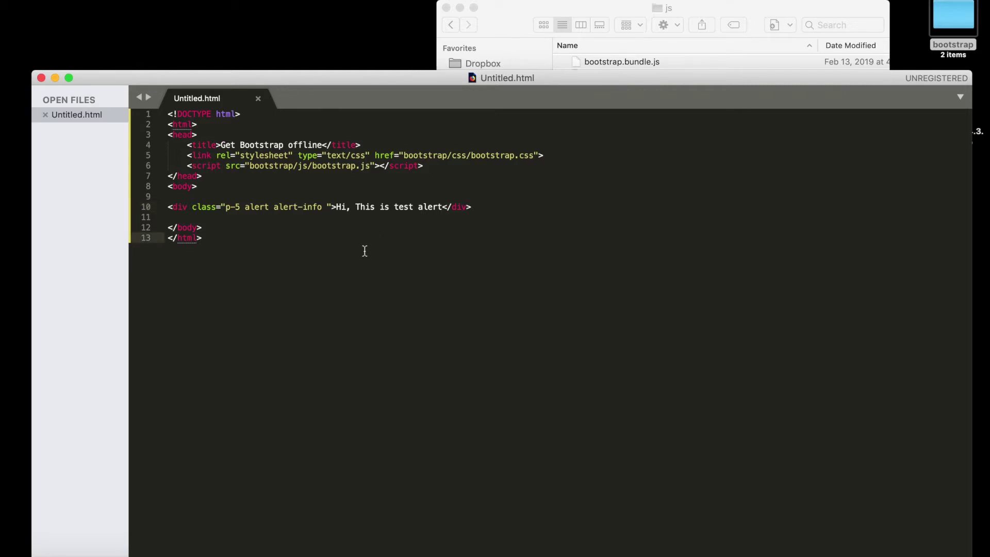
click(487, 12)
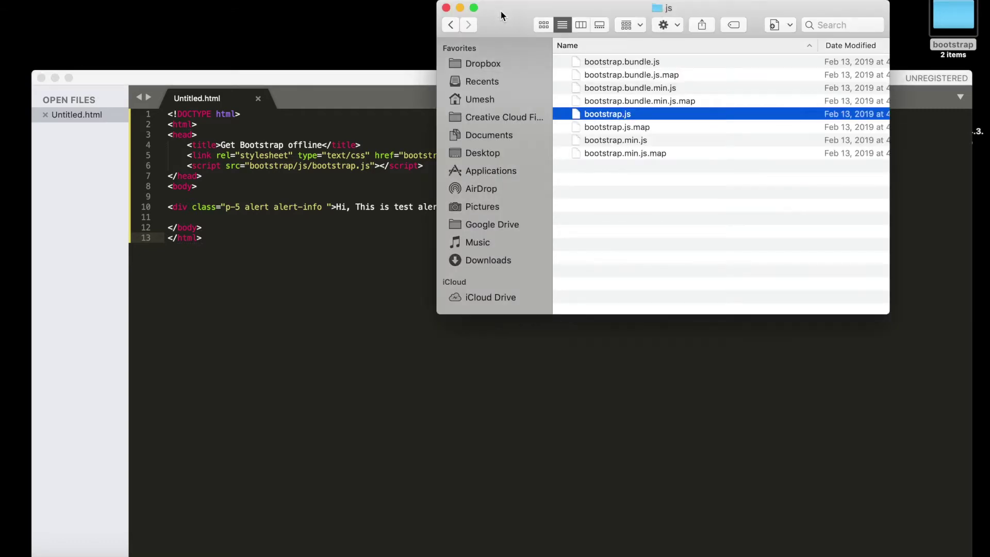
click(460, 8)
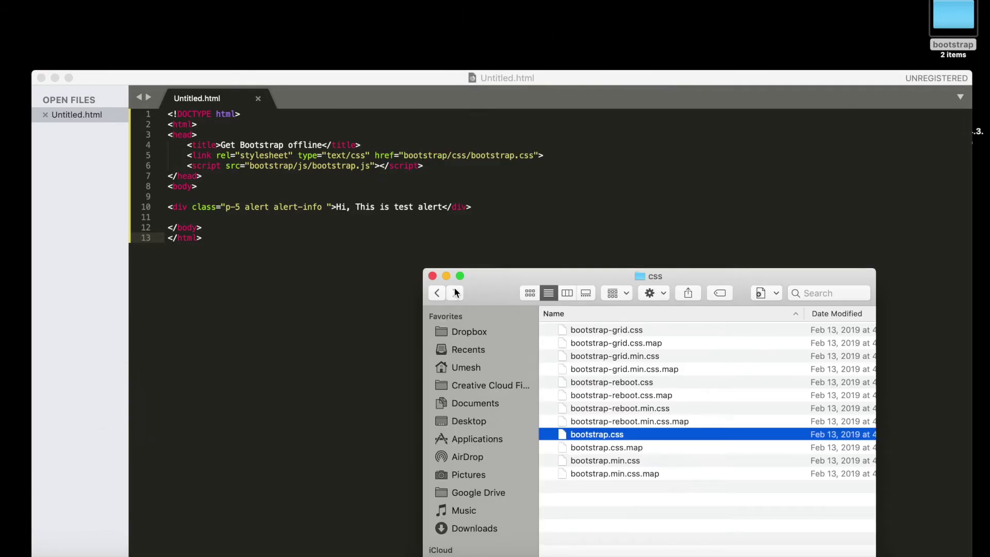
click(432, 276)
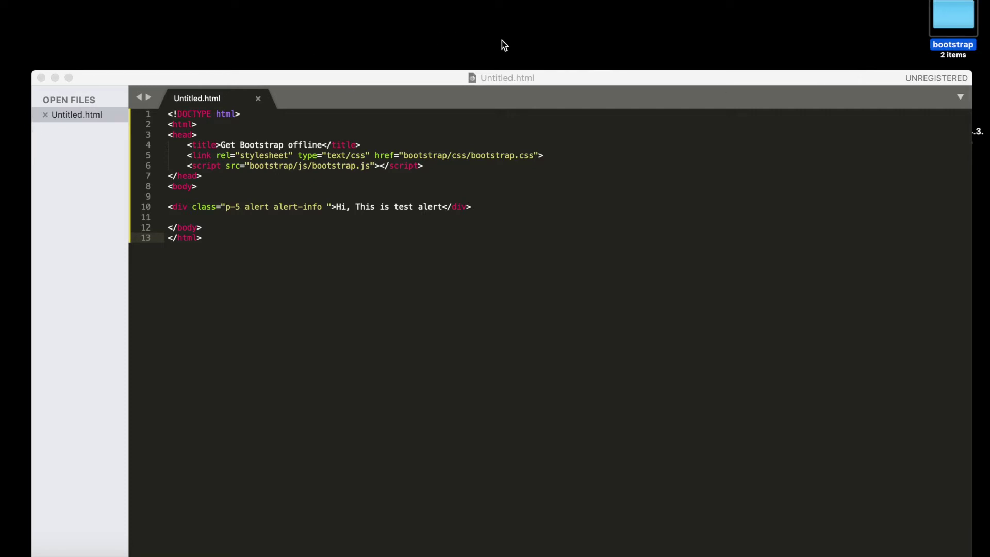
Step: Open the desktop file Untitled.html in Firefox
drag(605, 80, 531, 49)
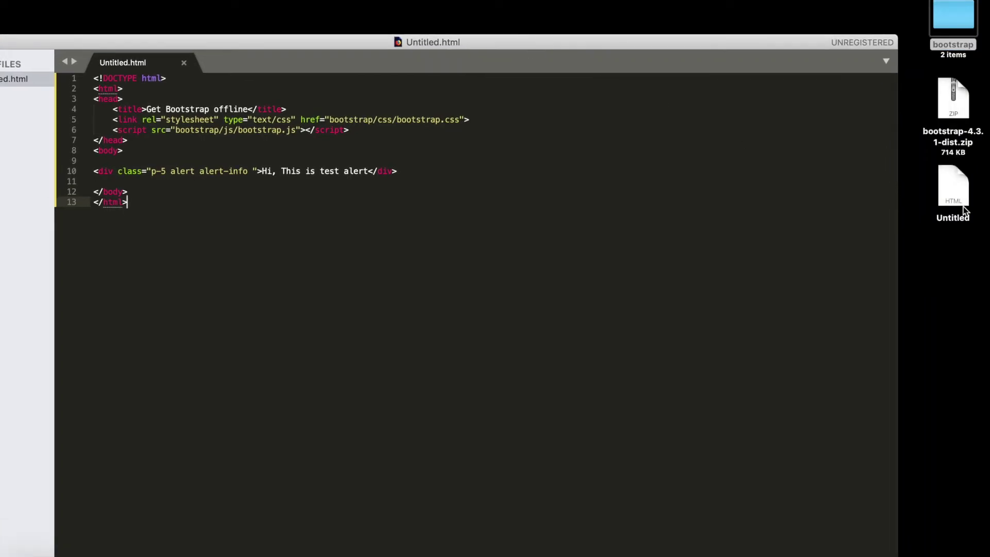
click(952, 186)
right_click(950, 182)
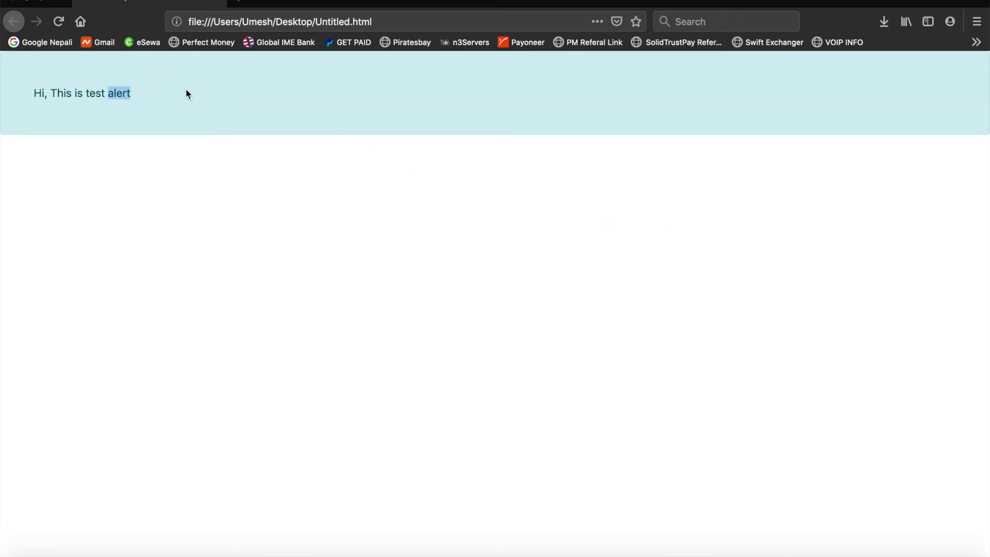
Step: Check the alert text in Firefox, then place Sublime Text below the browser
click(185, 93)
click(243, 103)
click(760, 550)
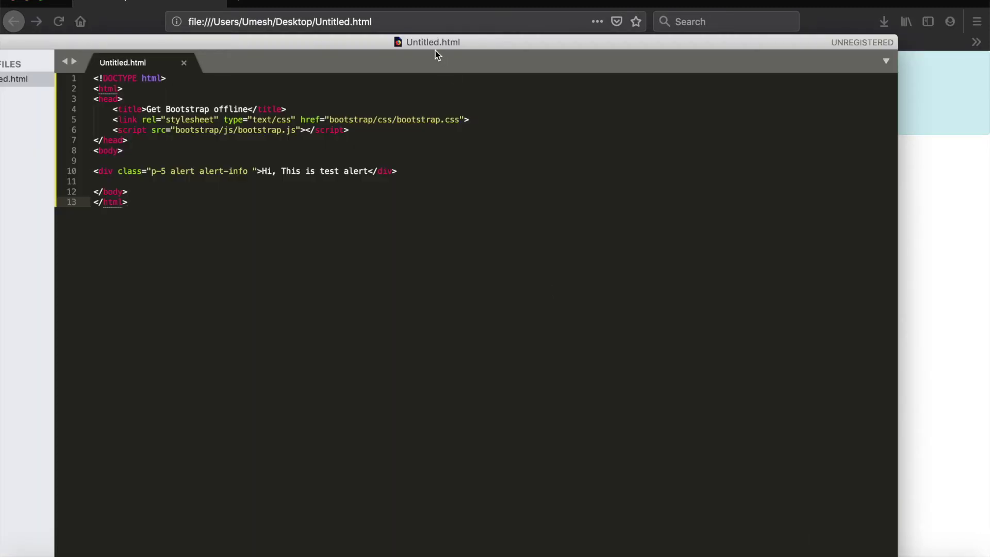
drag(436, 51, 439, 239)
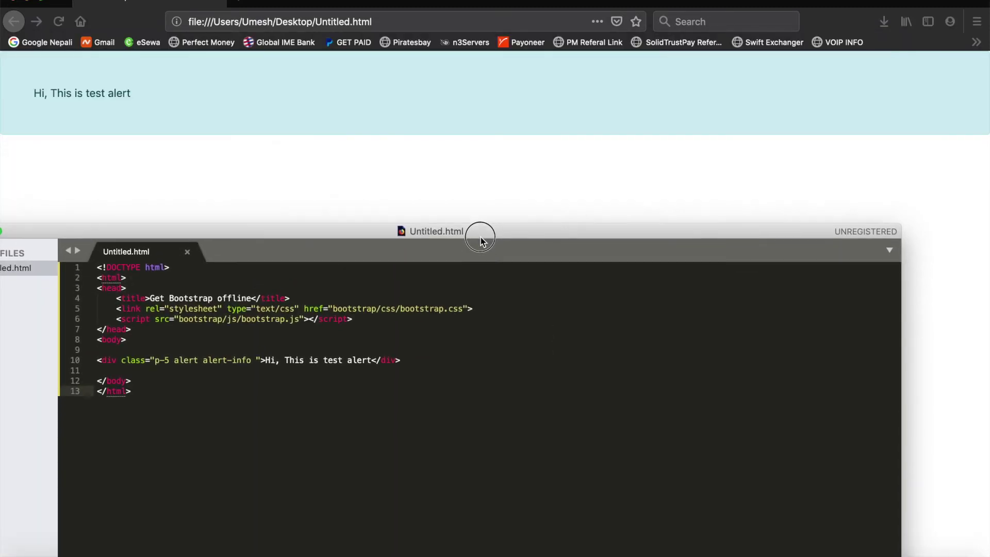
click(256, 369)
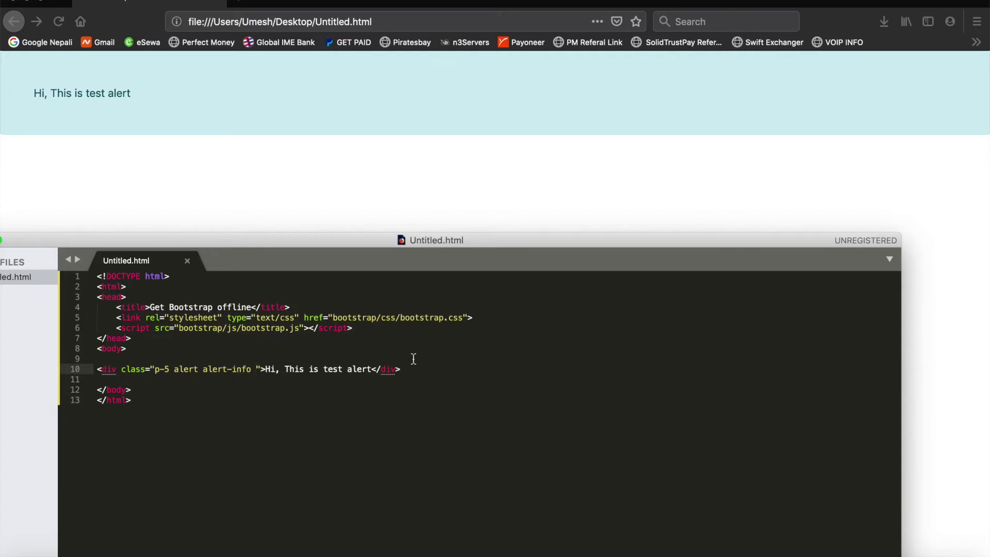
Step: Move the alert text into an indented inner h1 div and save
click(266, 369)
key(Return)
text(<div clas)
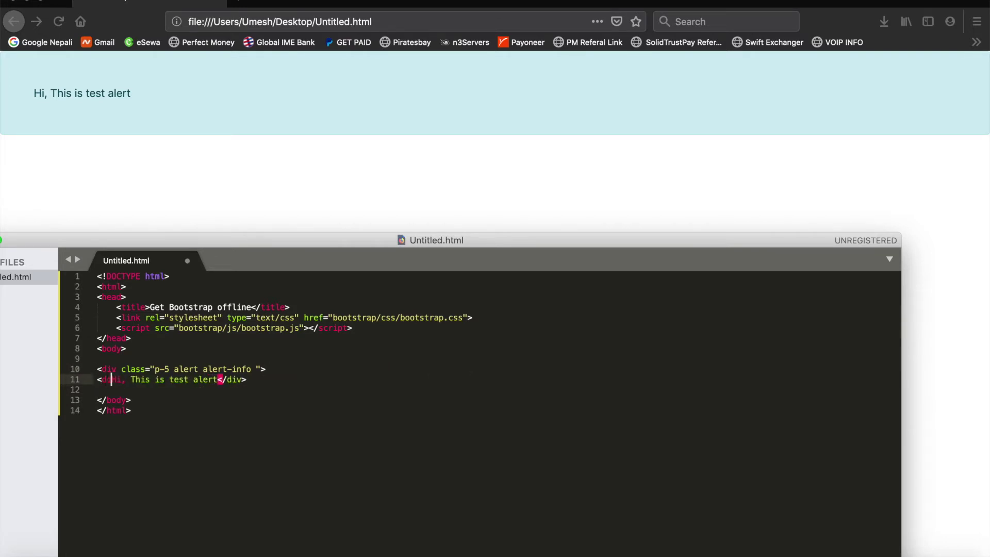
text(s)
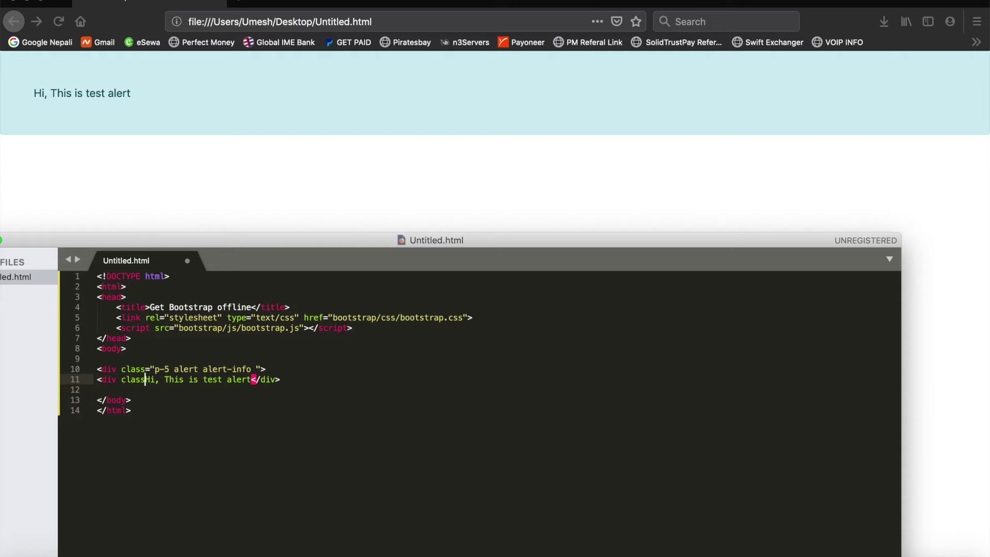
text(=")
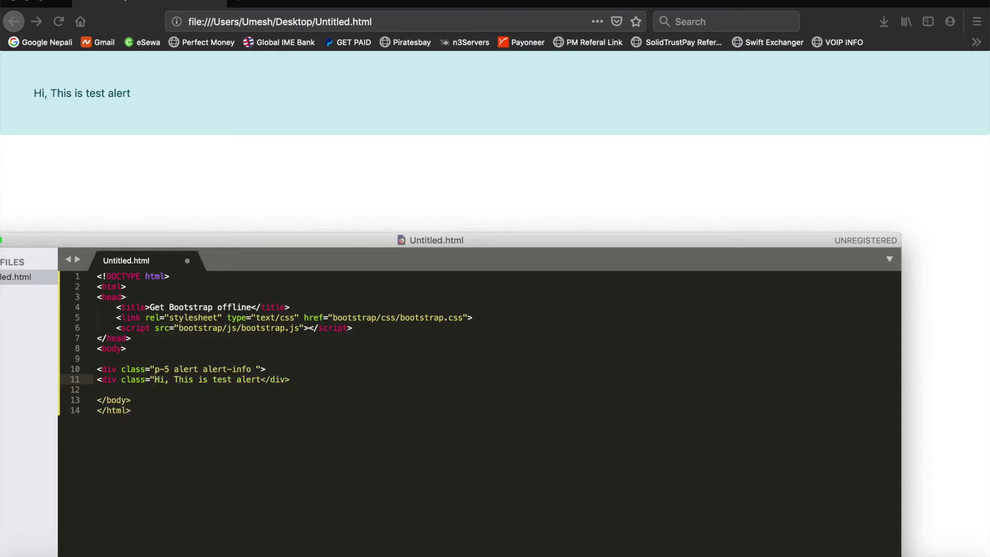
text(h1)
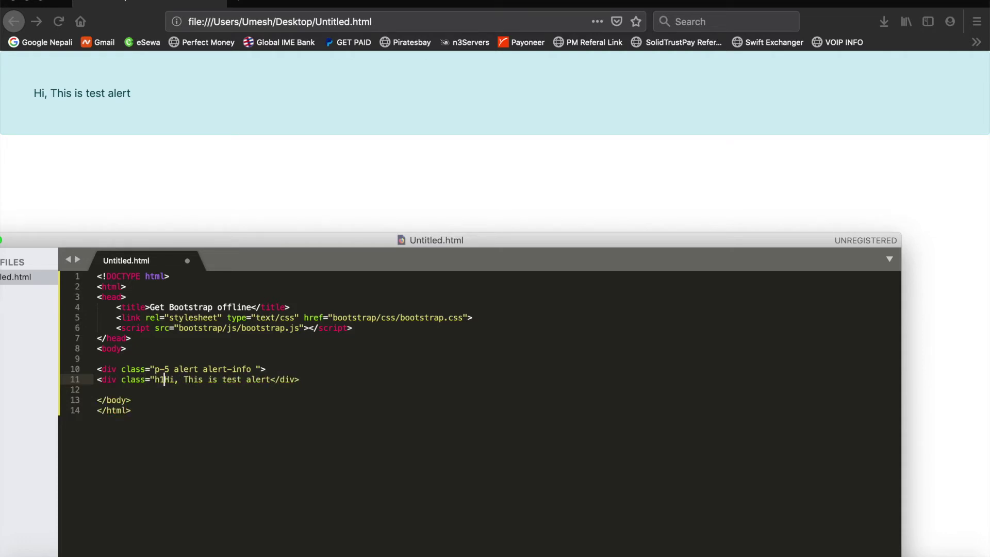
text(">)
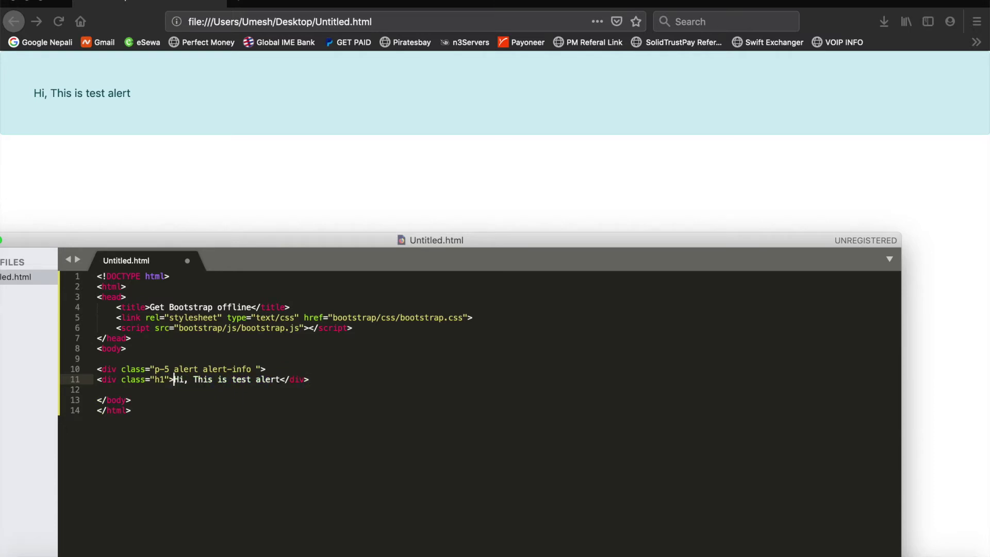
click(281, 379)
text(</div></div>)
key(Return)
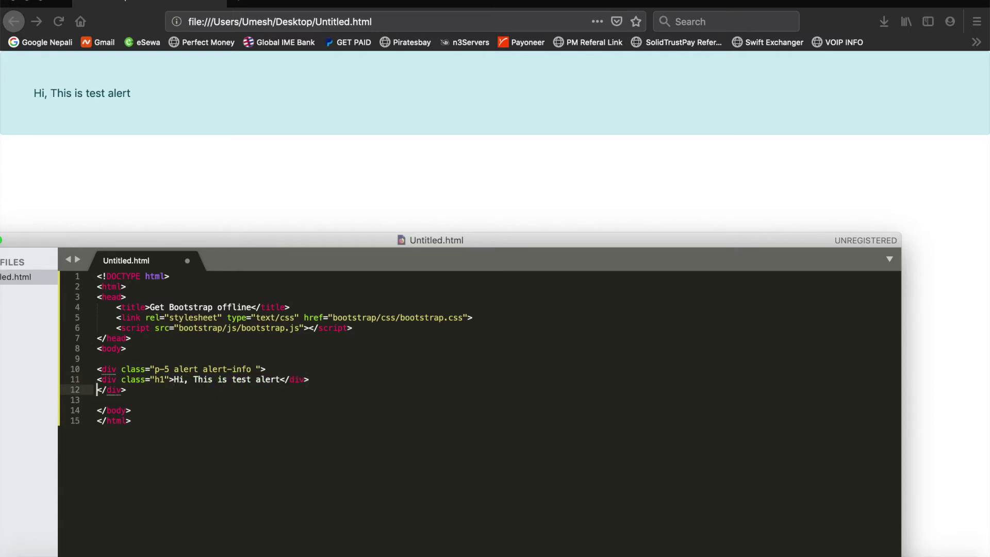
click(99, 379)
key(Tab)
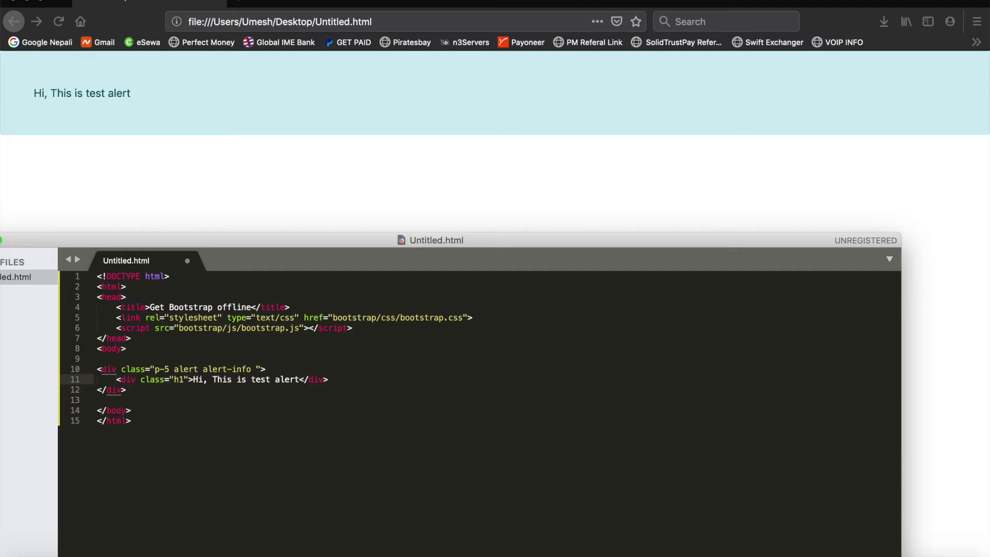
key(super+s)
Step: Reload Firefox and check that the alert text now renders heading-sized
click(128, 180)
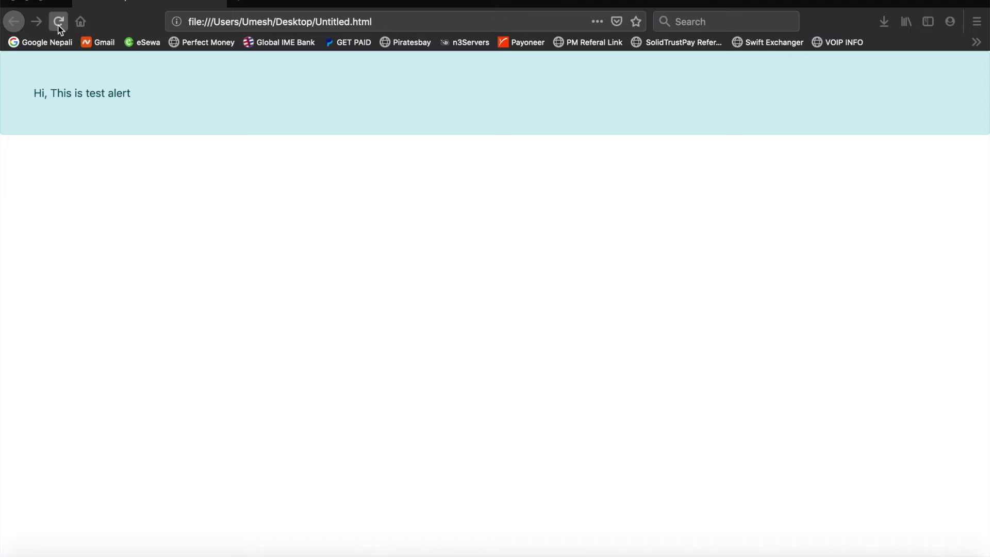
click(59, 21)
triple_click(106, 97)
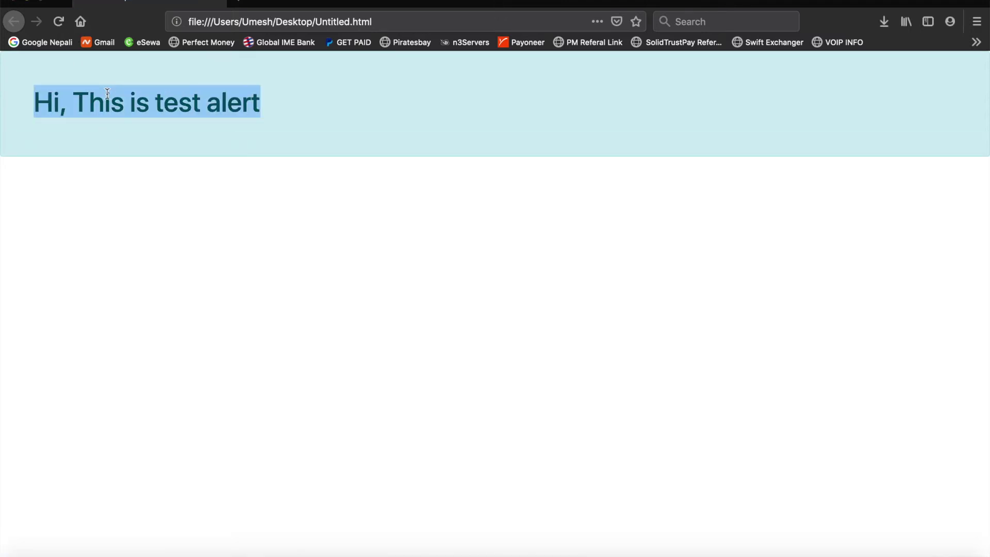
click(272, 89)
Step: Add mt-5, ml-5 and mr-5 after alert-info on the outer div and save
click(771, 552)
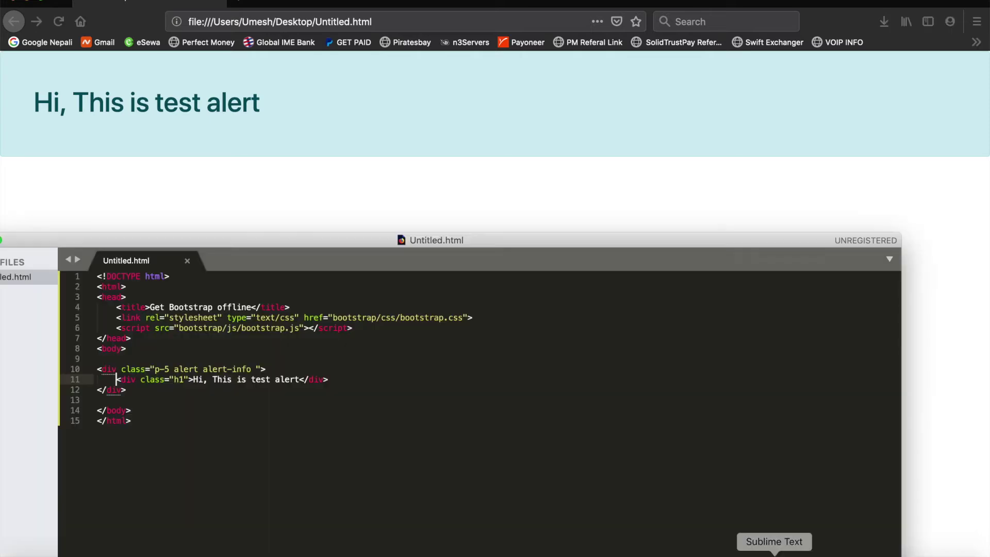
click(110, 369)
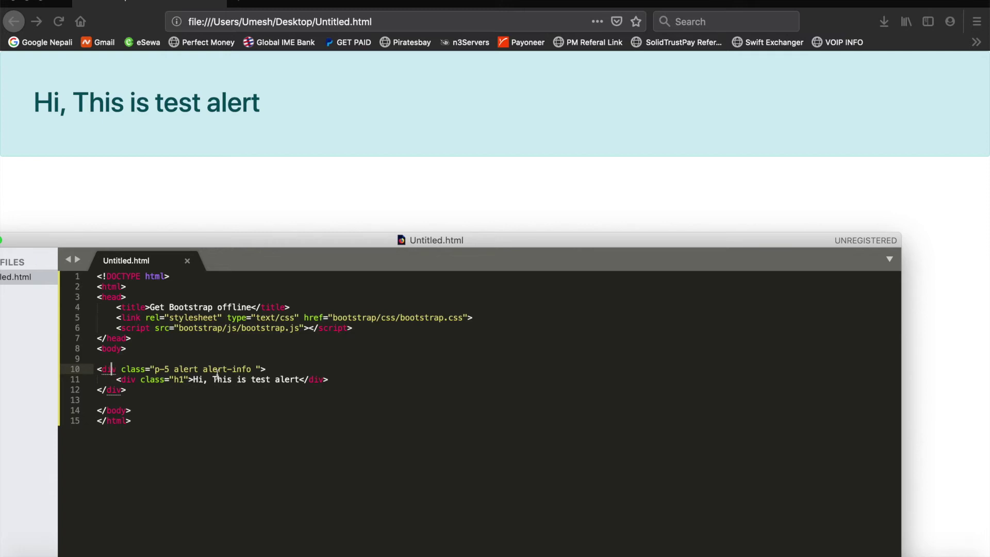
click(254, 368)
key(BackSpace)
text(m)
text(t-)
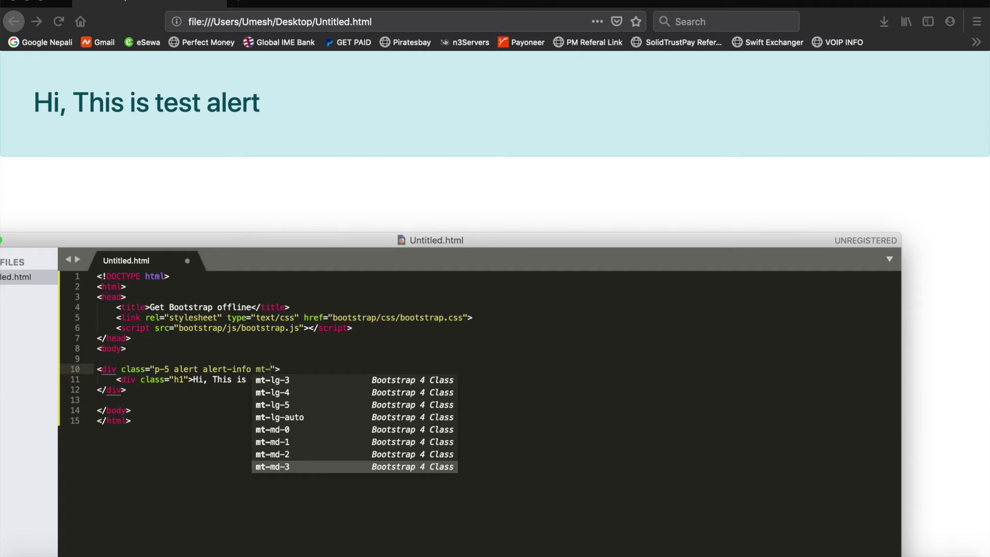
text(5)
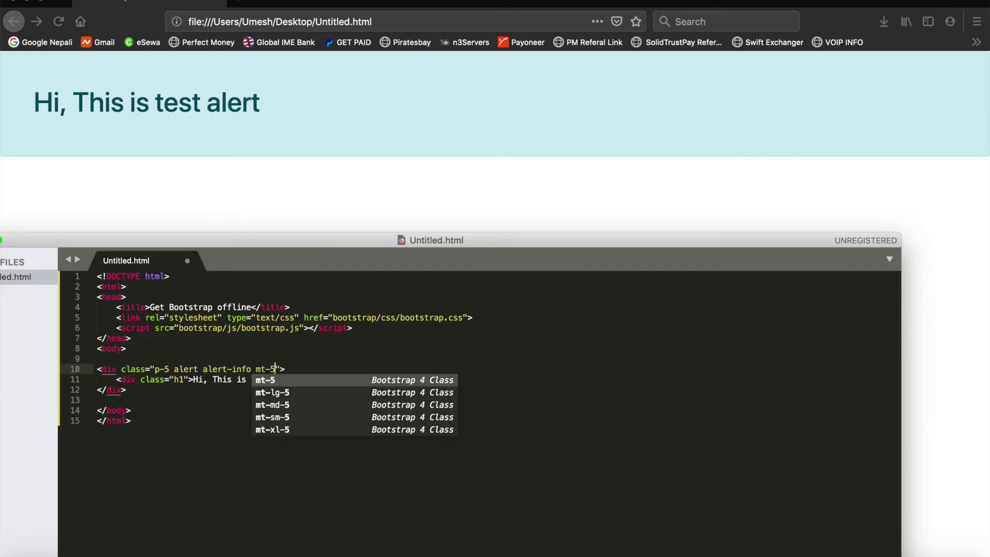
text( ml)
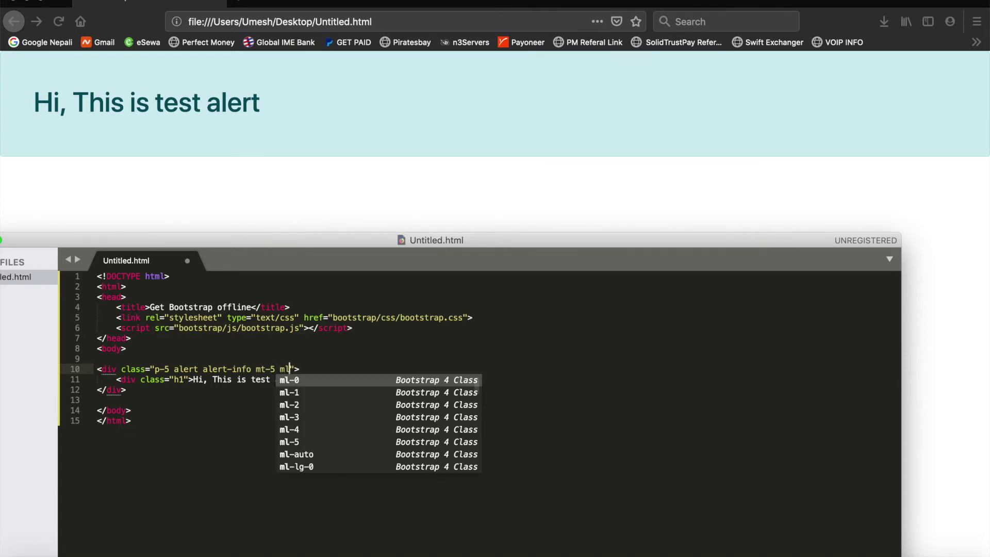
text(-5)
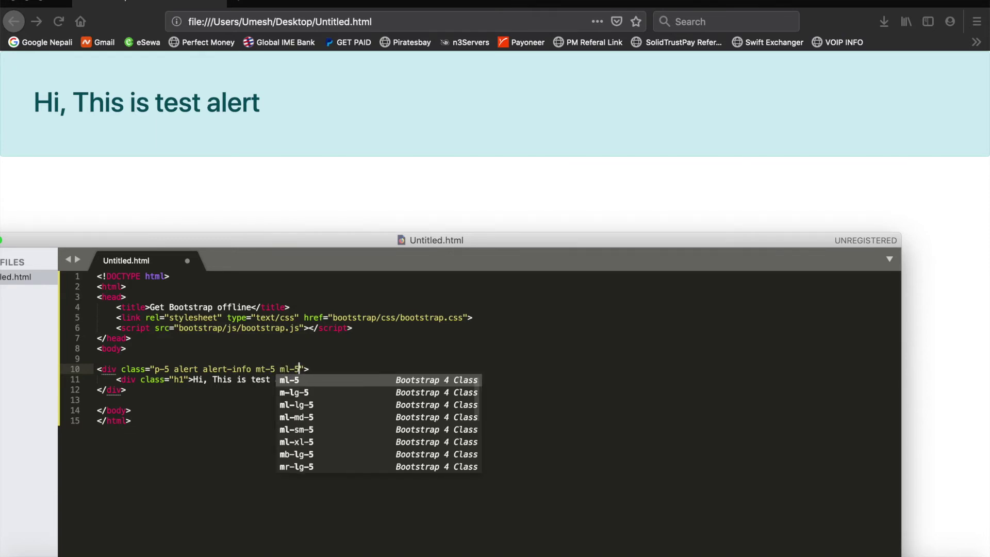
text( mr)
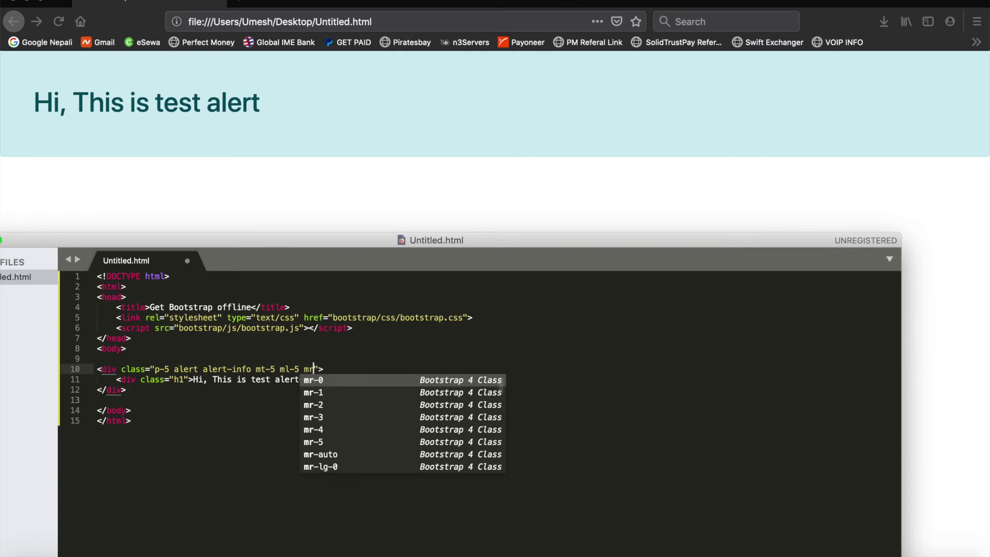
text(-5)
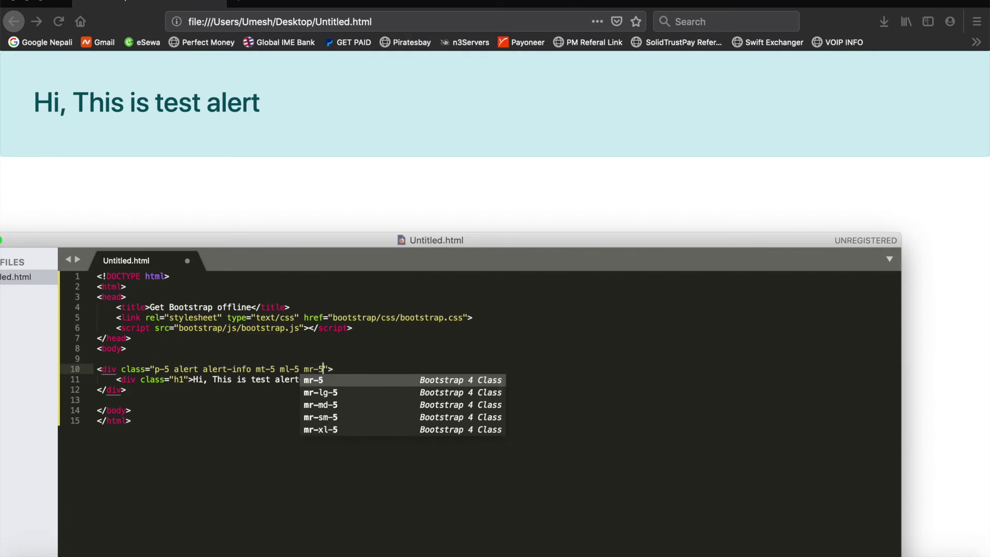
key(Escape)
key(ctrl+s)
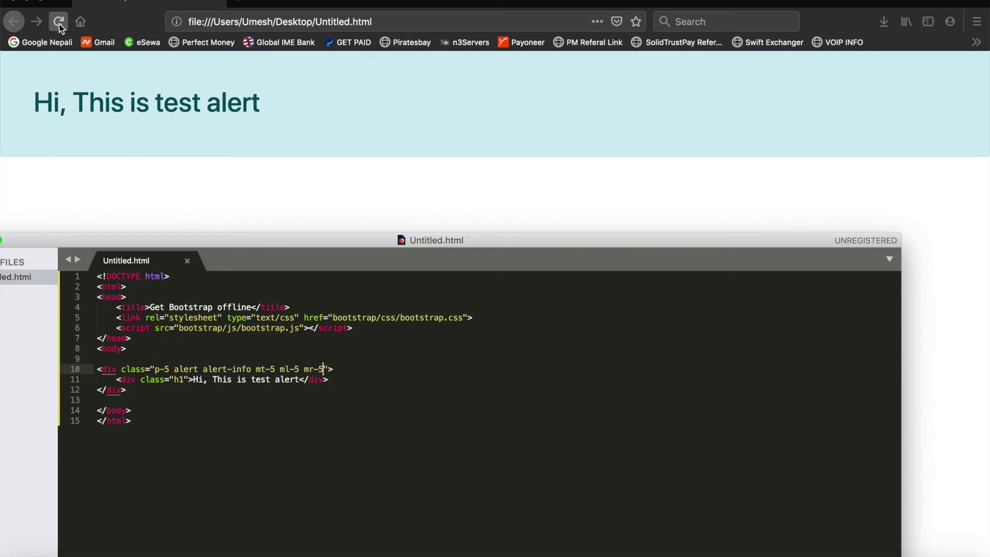
Step: Reload Firefox and select the heading text to inspect the inset alert box
click(59, 23)
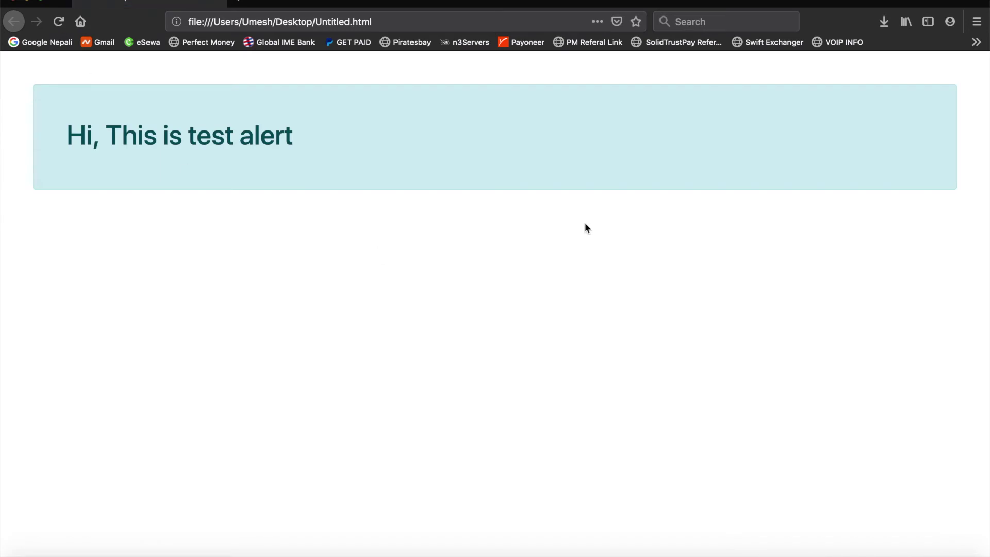
triple_click(279, 137)
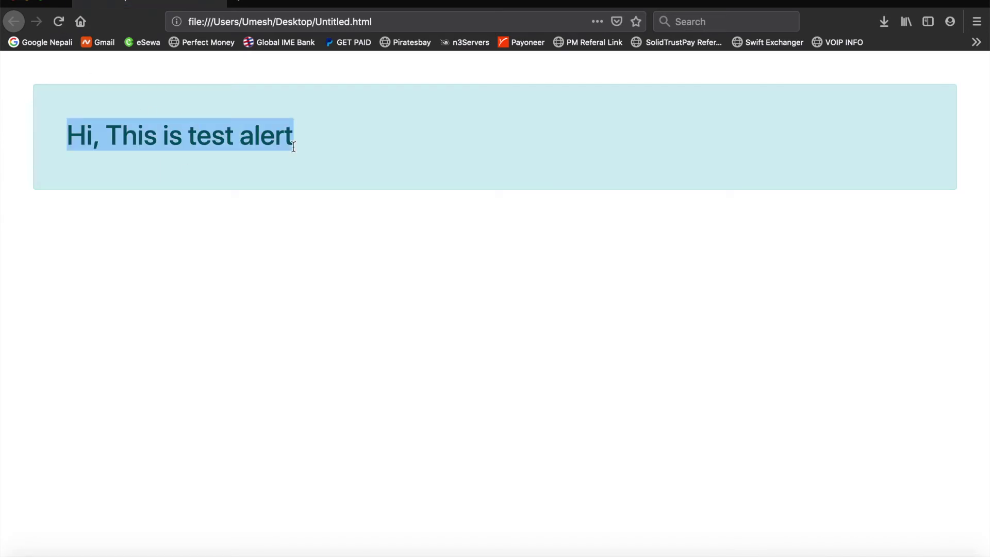
triple_click(368, 180)
triple_click(224, 135)
click(260, 185)
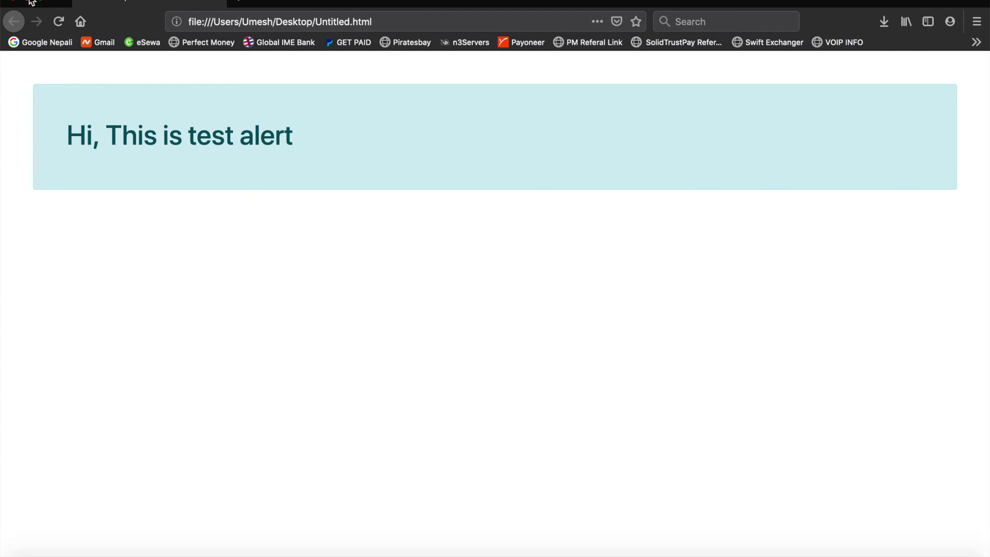
Step: Minimize Firefox, browse the bootstrap css folder around bootstrap.css, then close it
click(31, 4)
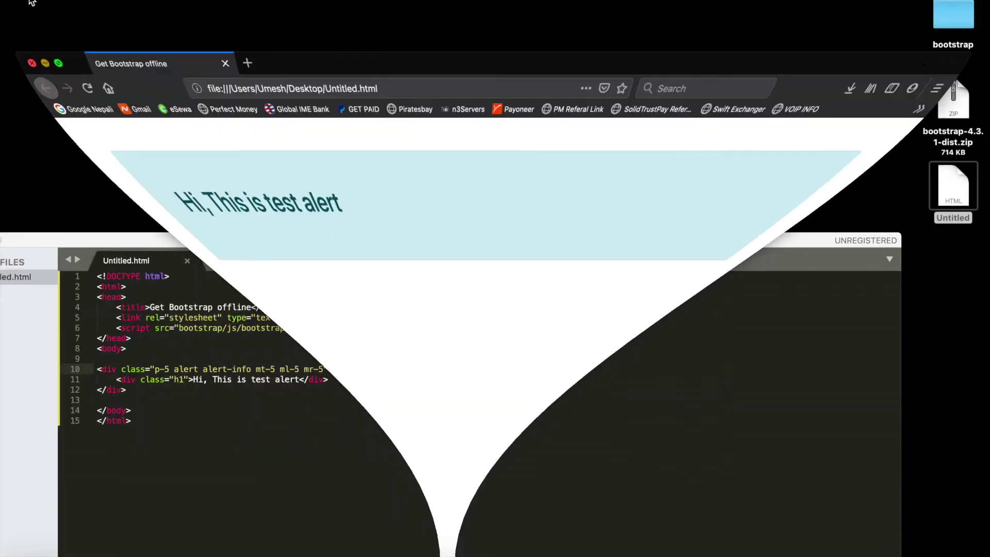
double_click(957, 24)
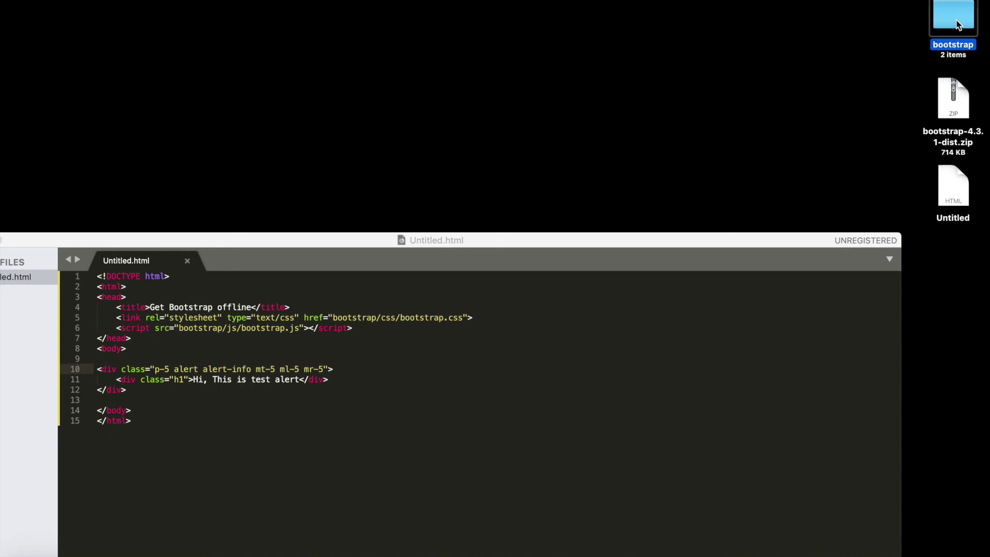
mouse_move(598, 257)
mouse_down()
mouse_move(632, 20)
mouse_move(647, 16)
mouse_up()
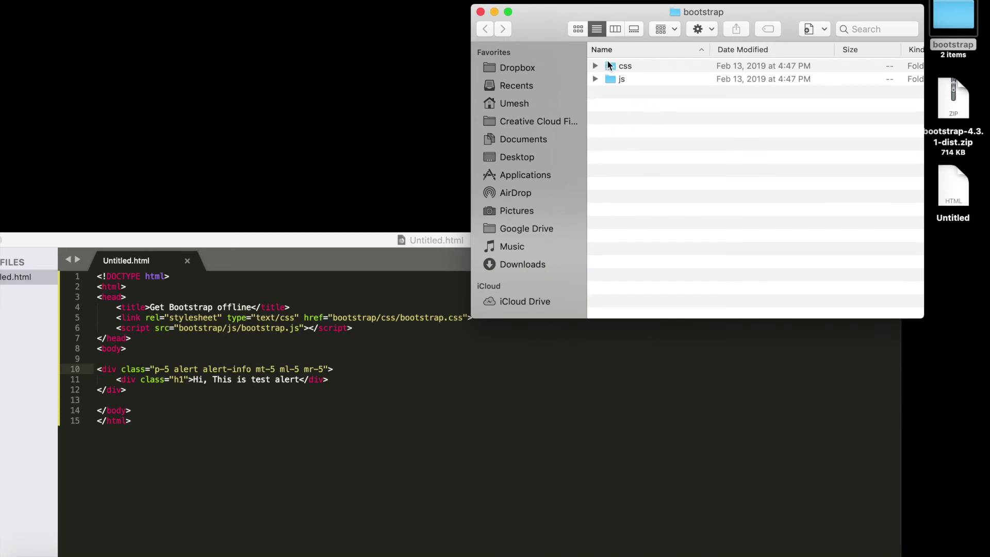
double_click(619, 66)
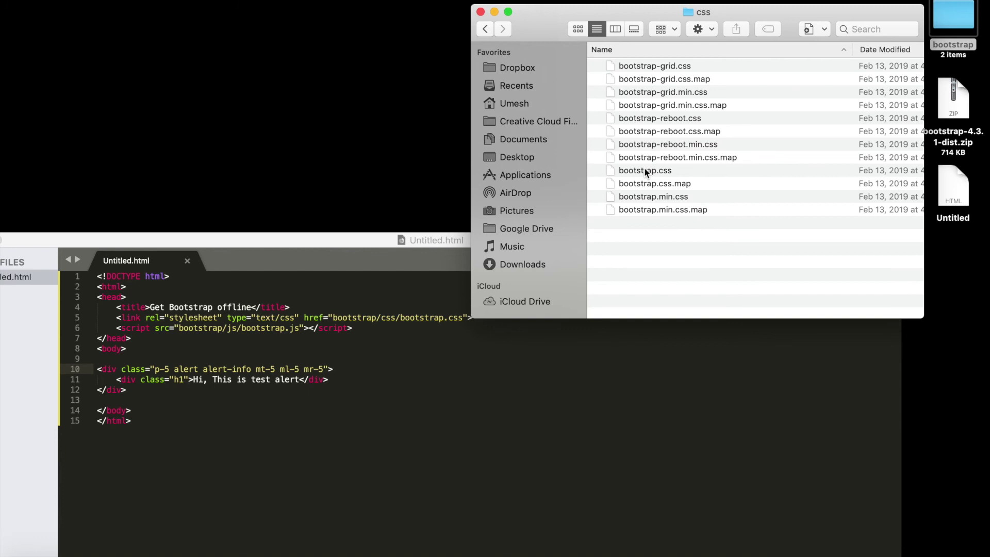
click(646, 171)
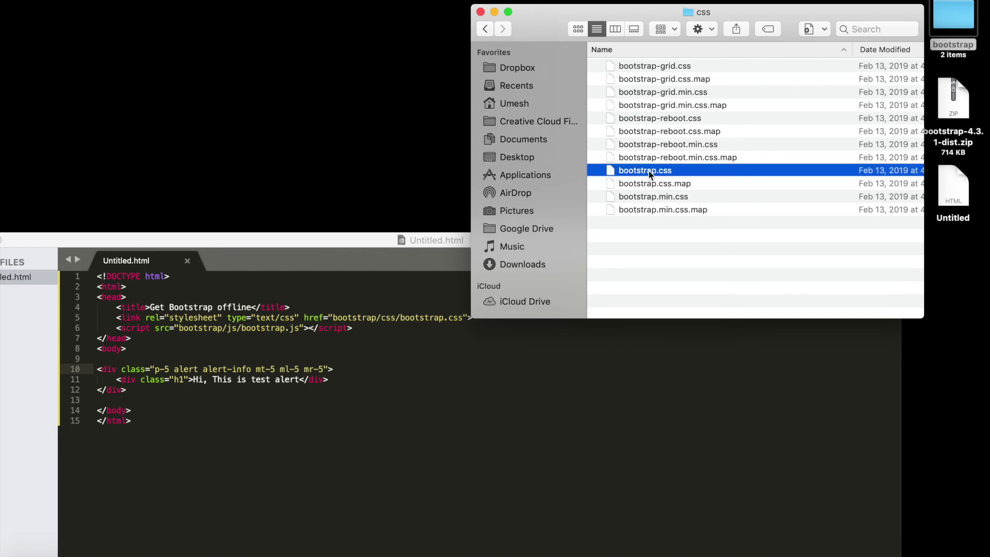
click(653, 118)
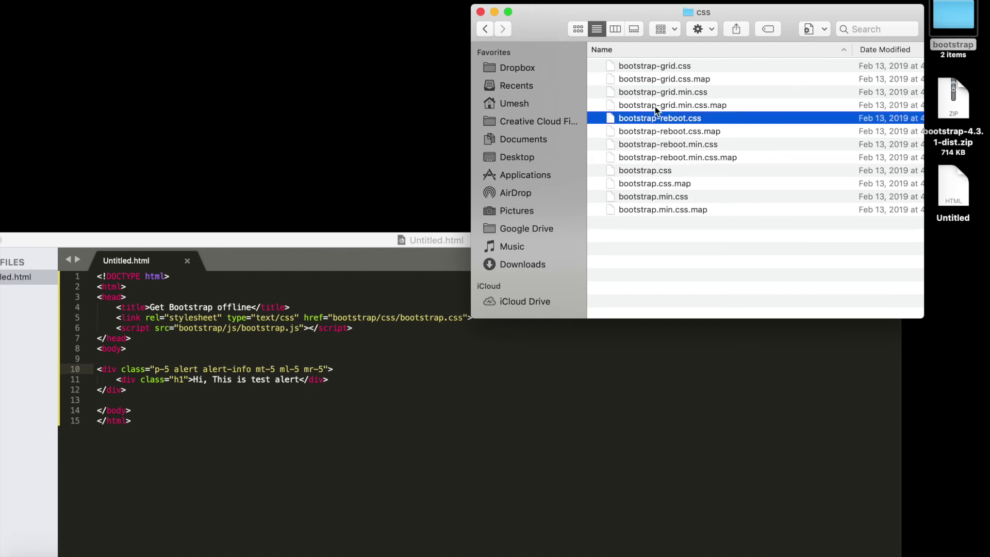
click(655, 105)
click(649, 232)
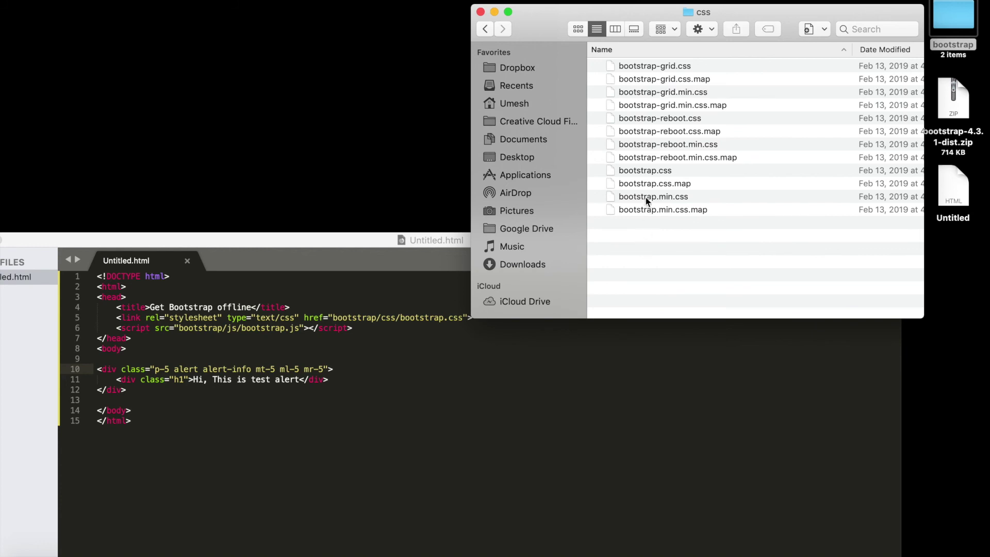
click(647, 171)
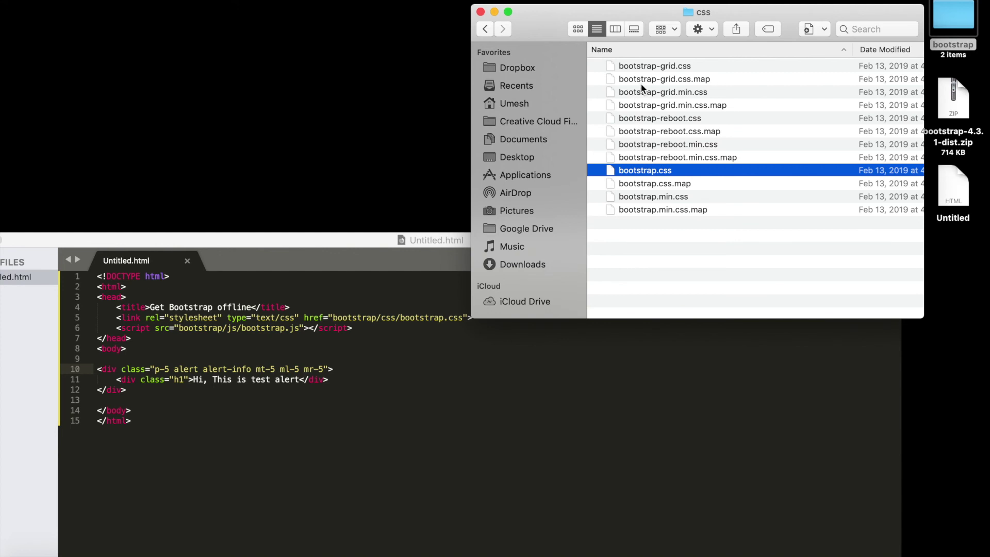
click(638, 158)
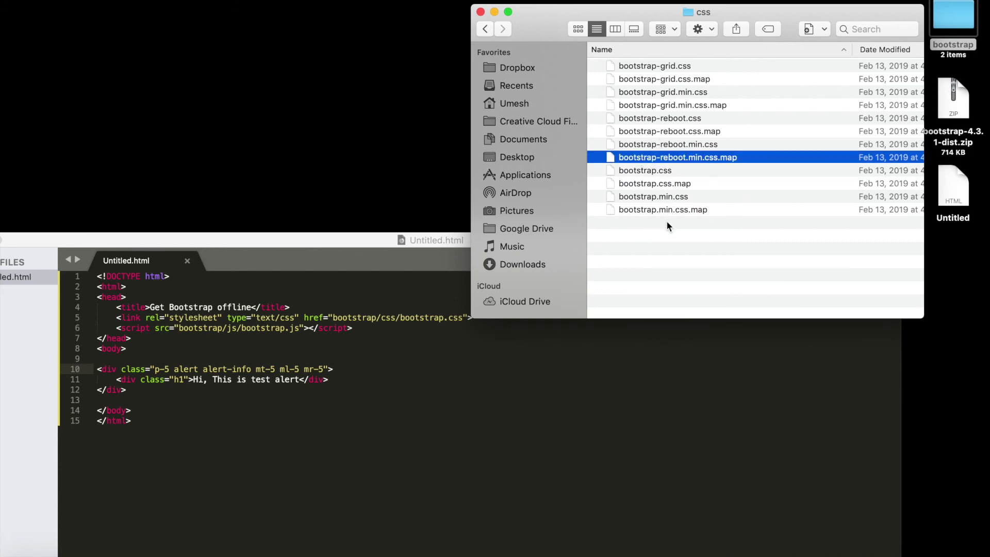
click(662, 235)
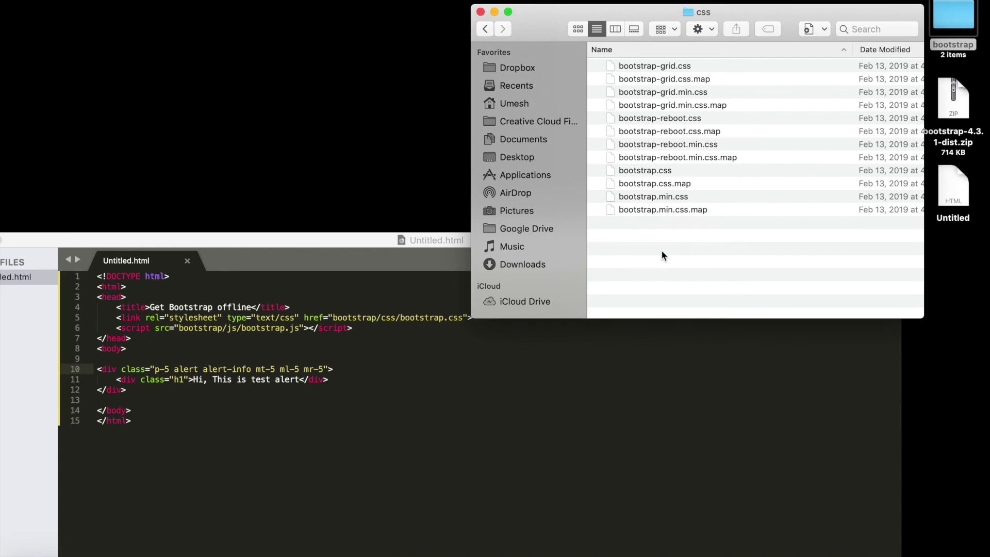
click(652, 172)
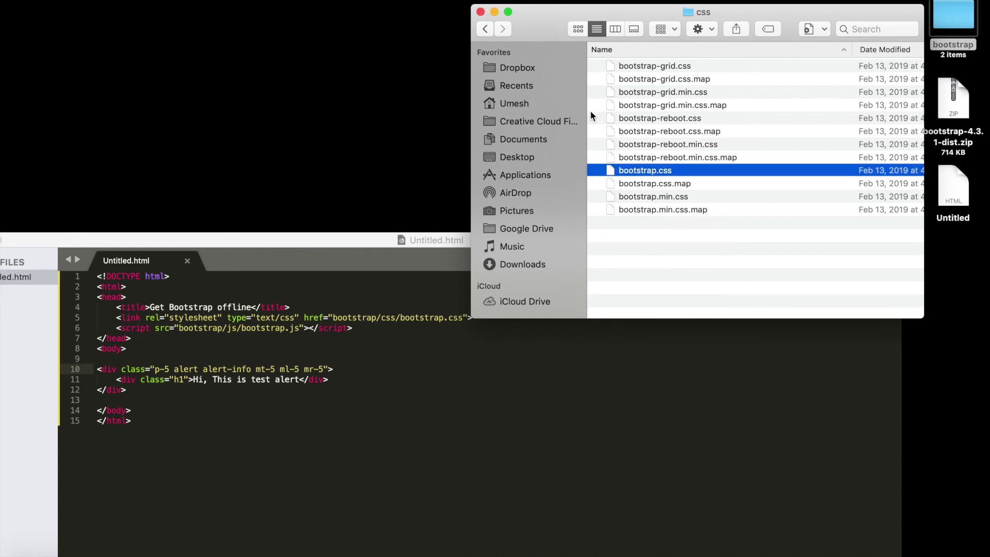
click(480, 12)
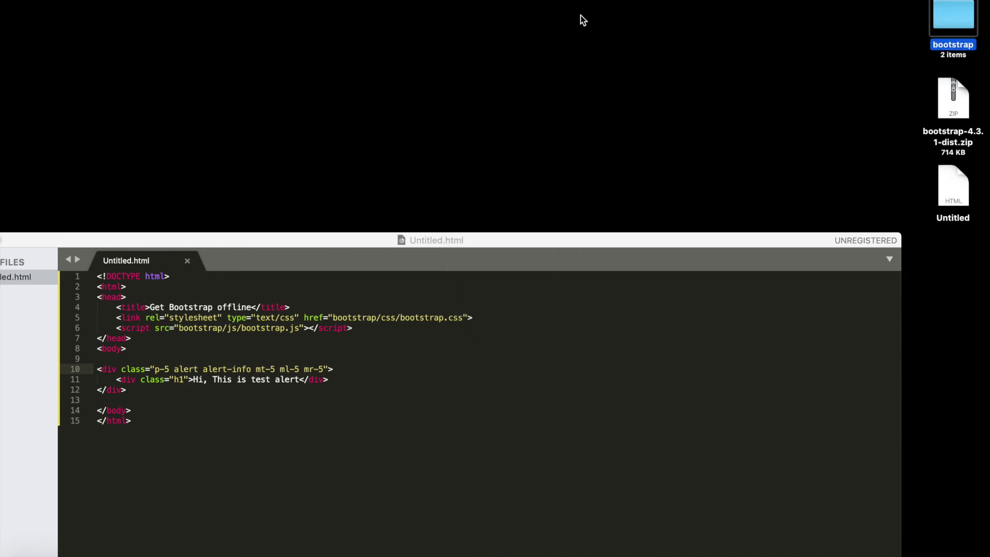
Step: Inspect bootstrap.js in the js folder, close it, and move Sublime Text up
double_click(961, 29)
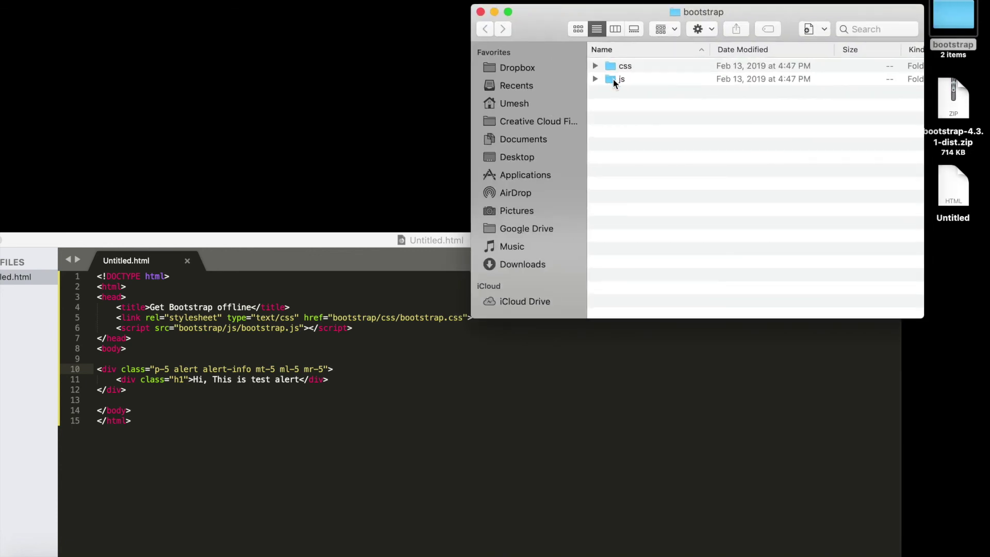
double_click(613, 82)
click(632, 118)
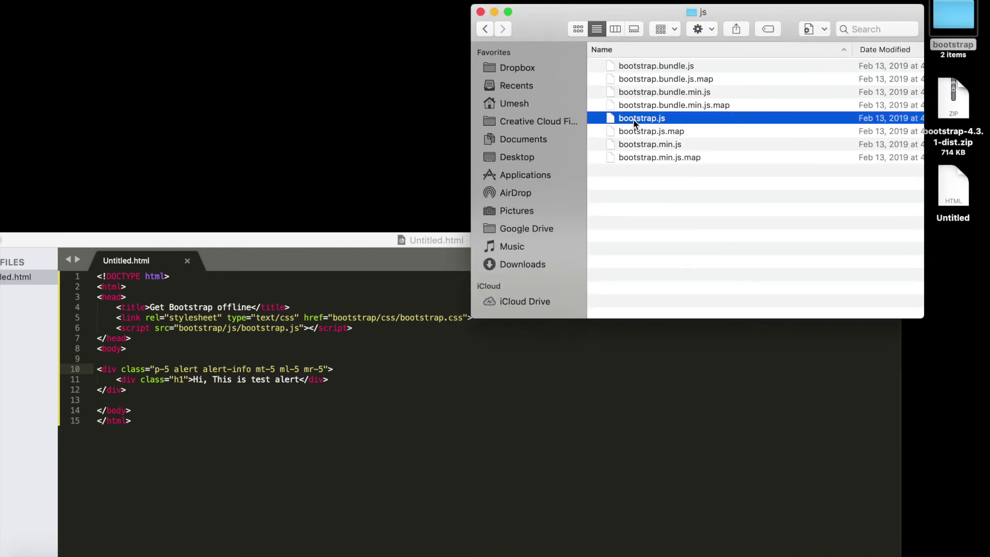
click(676, 211)
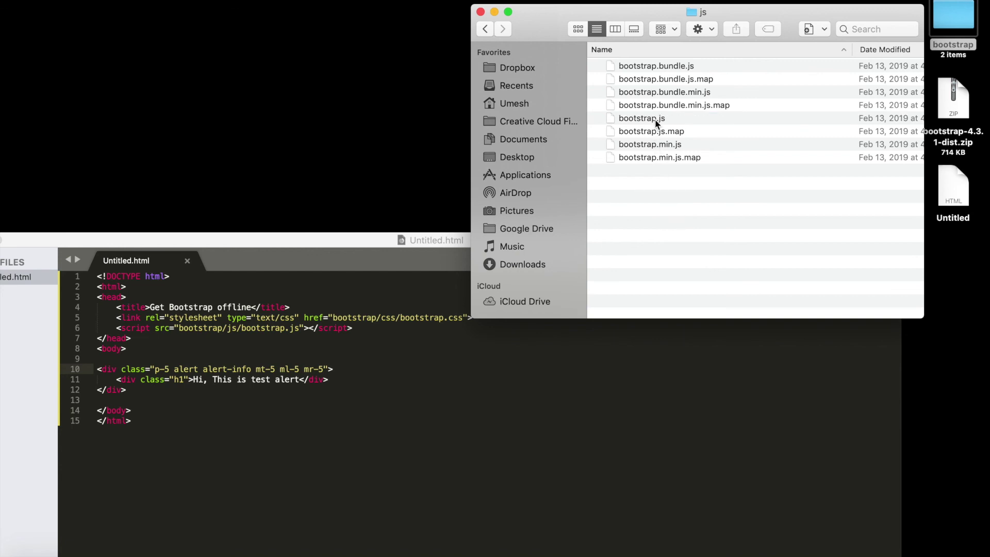
click(481, 11)
drag(511, 240, 574, 19)
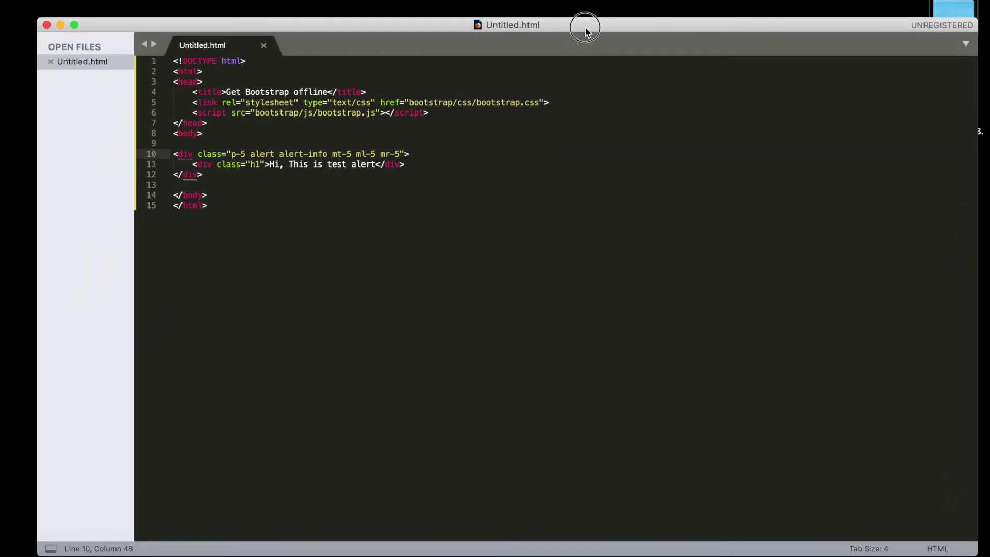